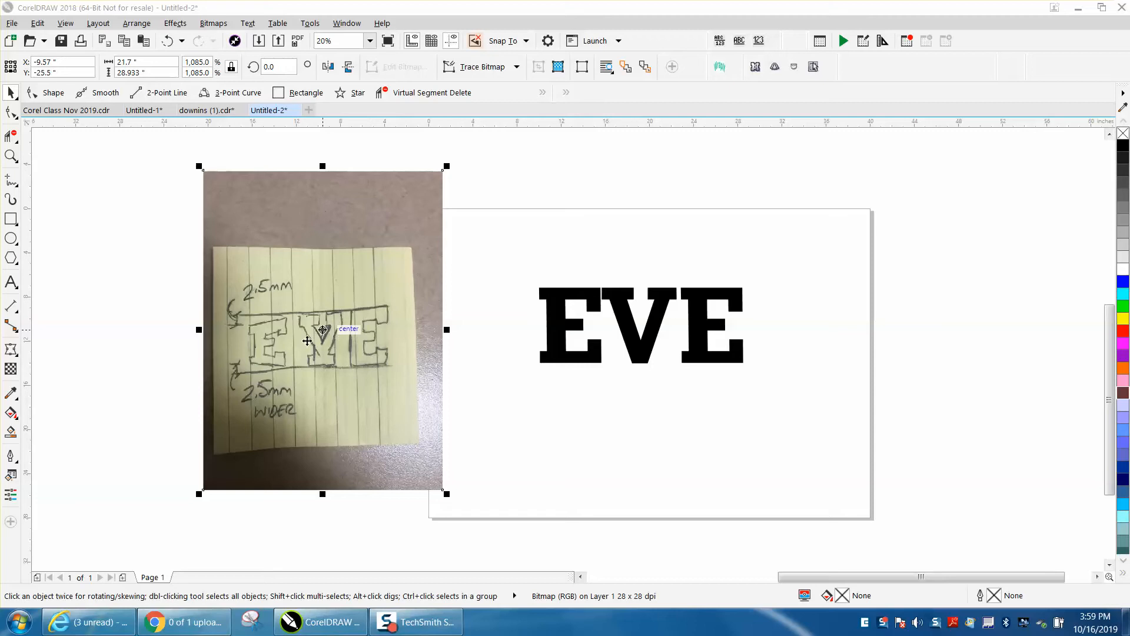
Step: Select the EVE text and activate the Envelope tool on it
click(579, 324)
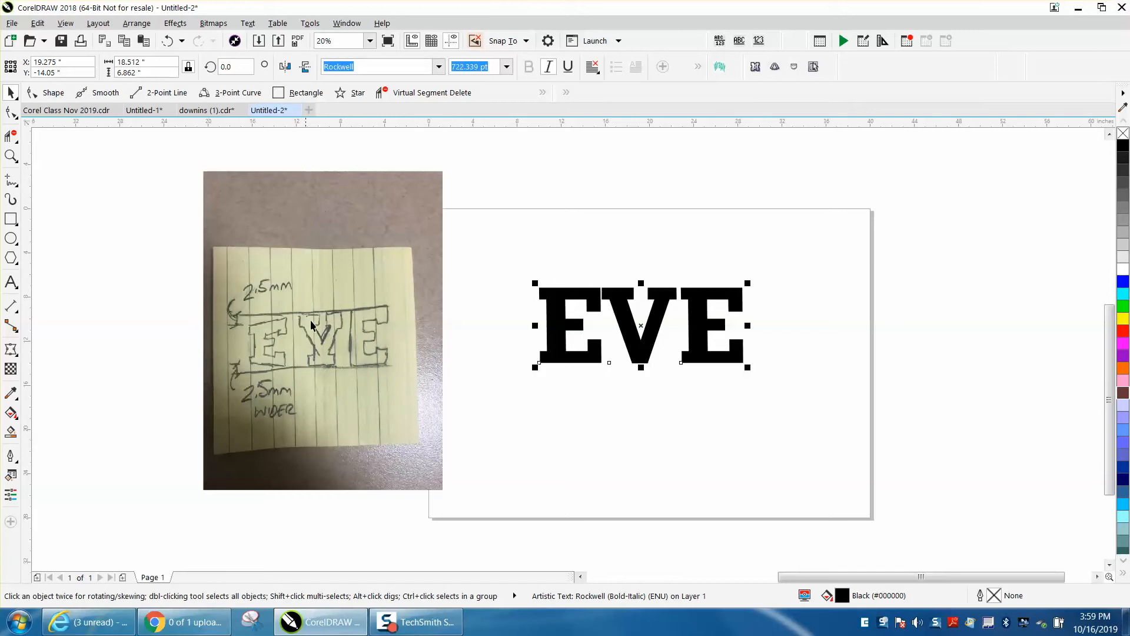
click(10, 349)
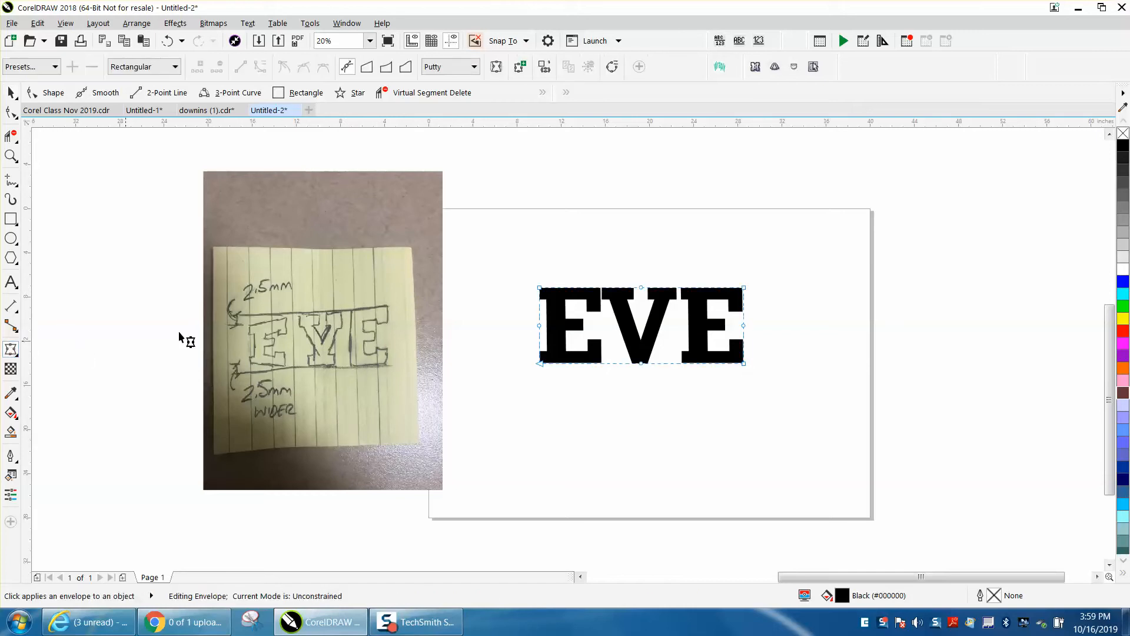
click(21, 355)
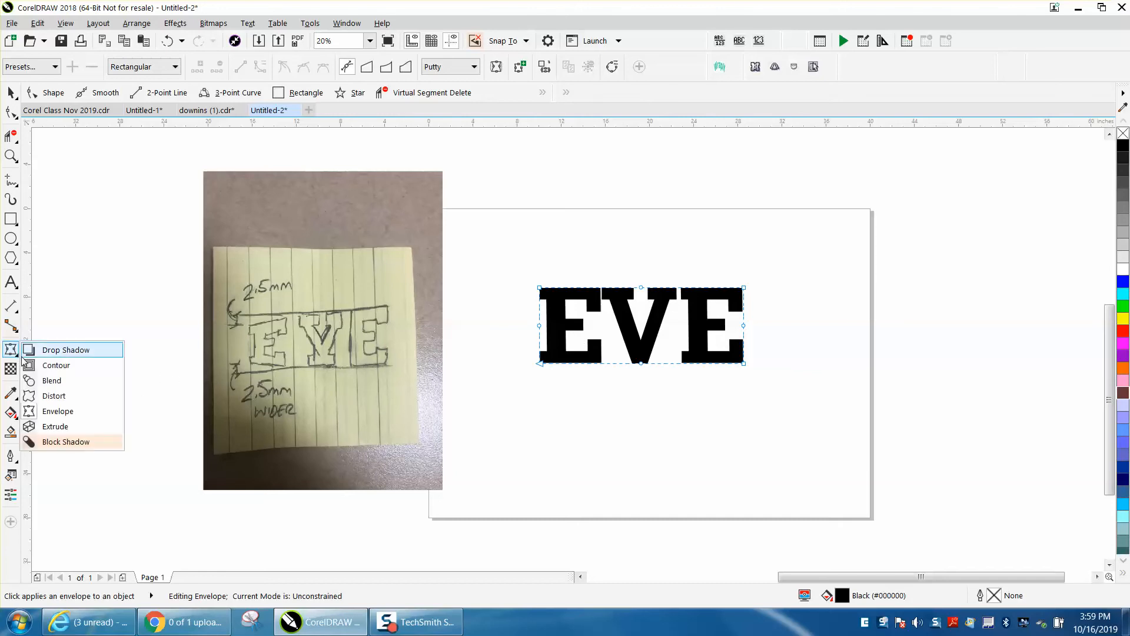
click(53, 413)
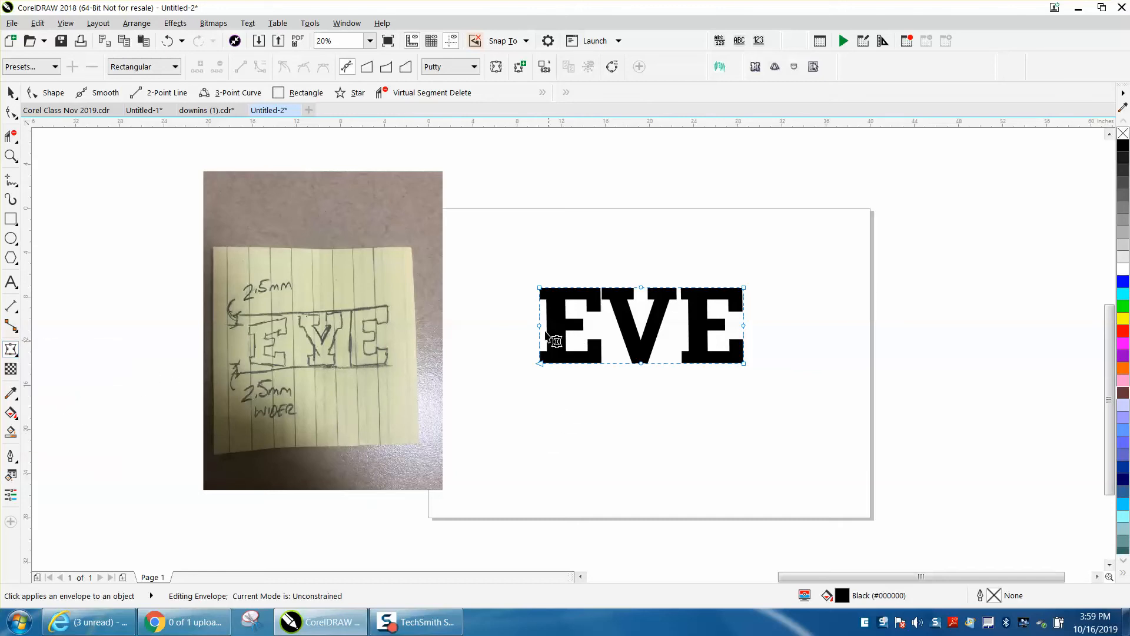
Step: Select all envelope nodes around the EVE text and convert them to smooth nodes
drag(528, 273, 768, 412)
right_click(743, 365)
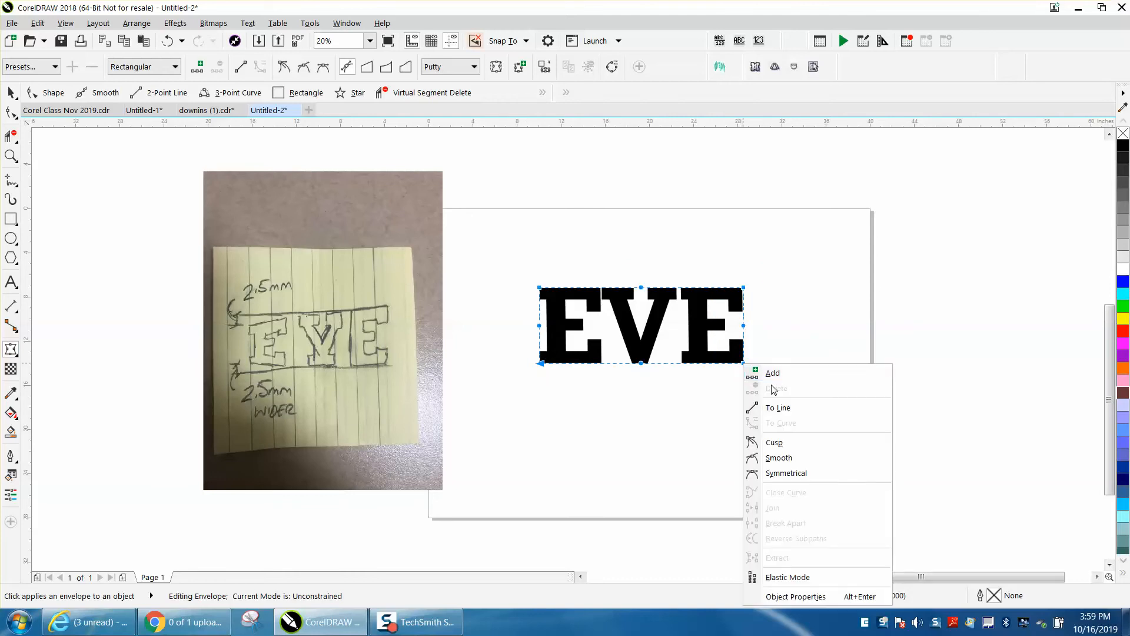
click(774, 456)
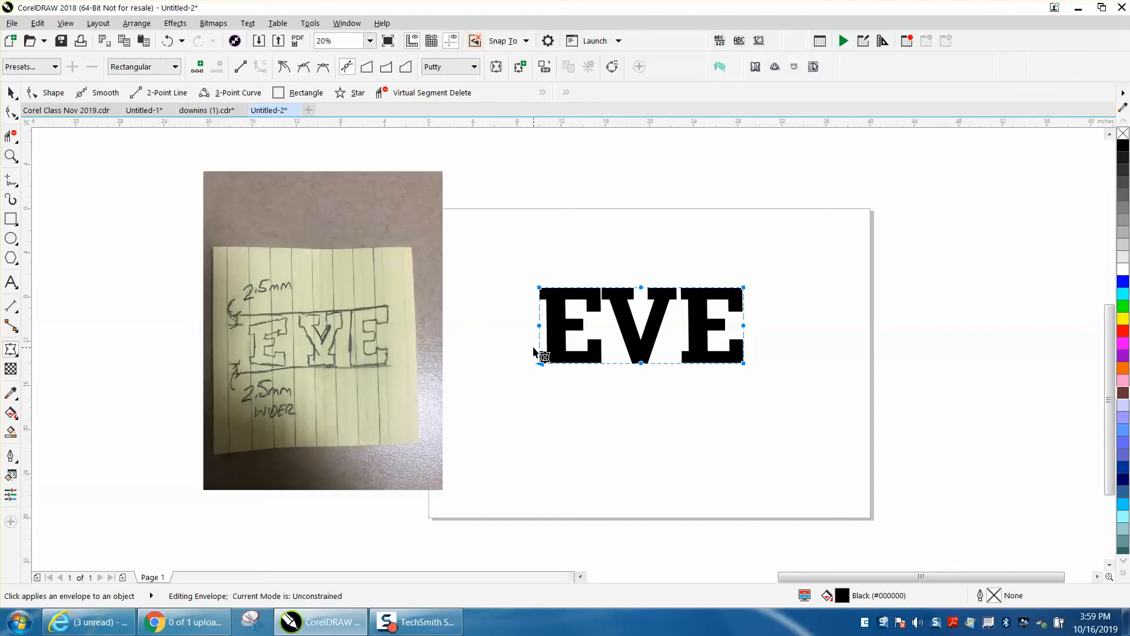
Step: Delete the middle node on the left edge of the envelope around the EVE text
click(539, 326)
click(10, 112)
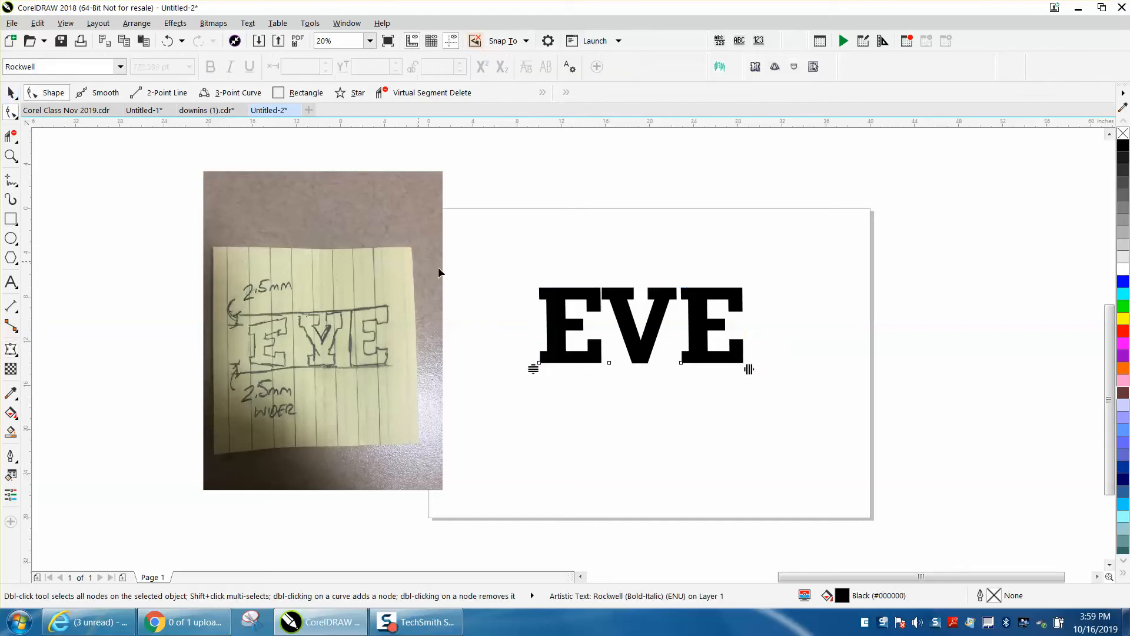
click(10, 349)
click(540, 326)
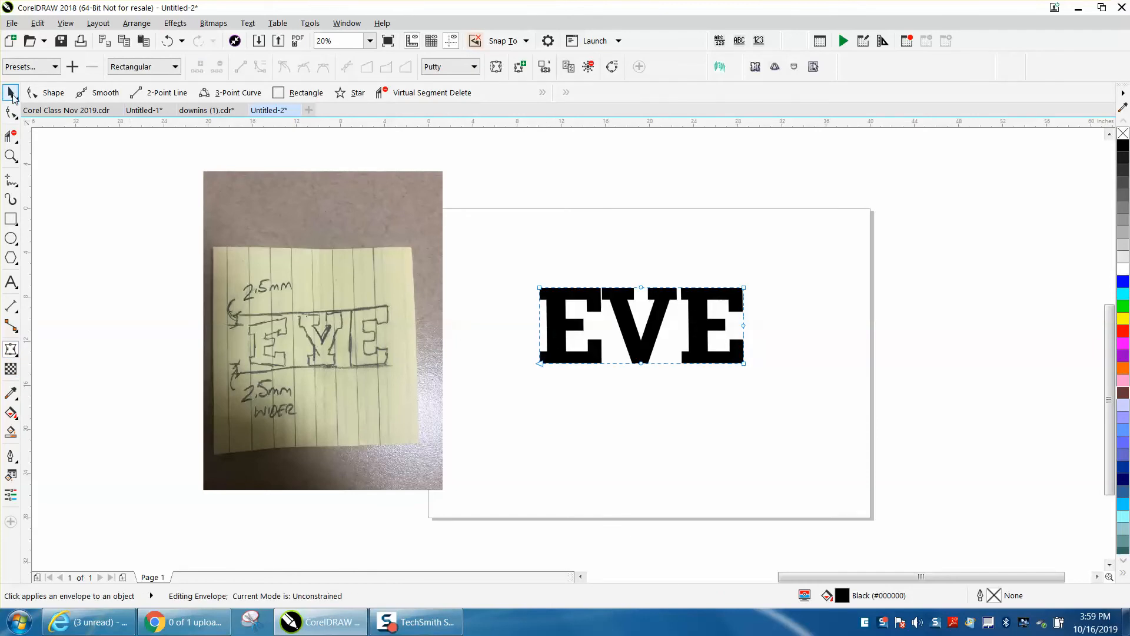
Step: Deselect everything and set the nudge distance to 0.25 inches
click(11, 93)
click(520, 183)
text(.25)
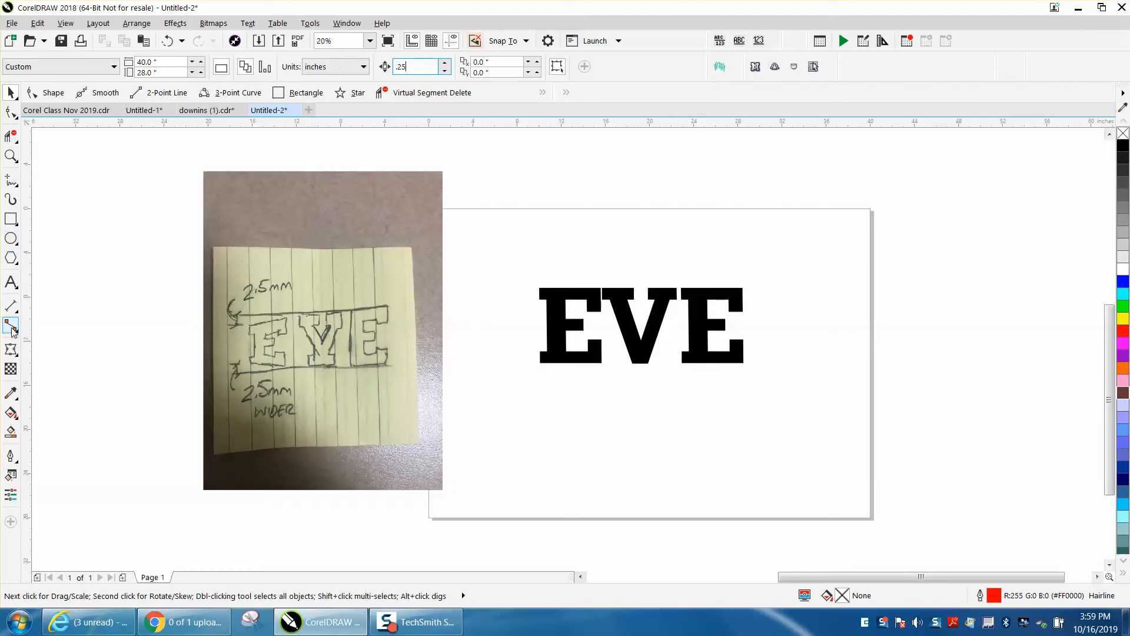
Step: Move the envelope's upper-left corner node up and lower-left corner node down, and delete the top and bottom middle nodes
click(11, 349)
click(547, 360)
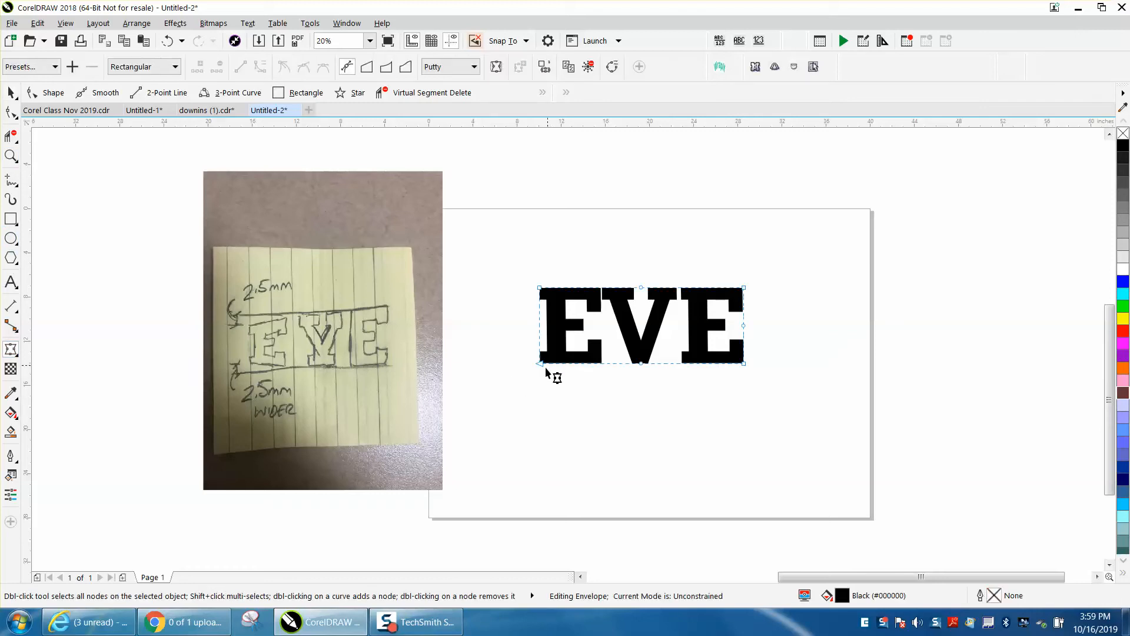
click(540, 363)
drag(540, 363, 539, 366)
drag(541, 287, 541, 283)
click(540, 365)
drag(542, 366, 541, 368)
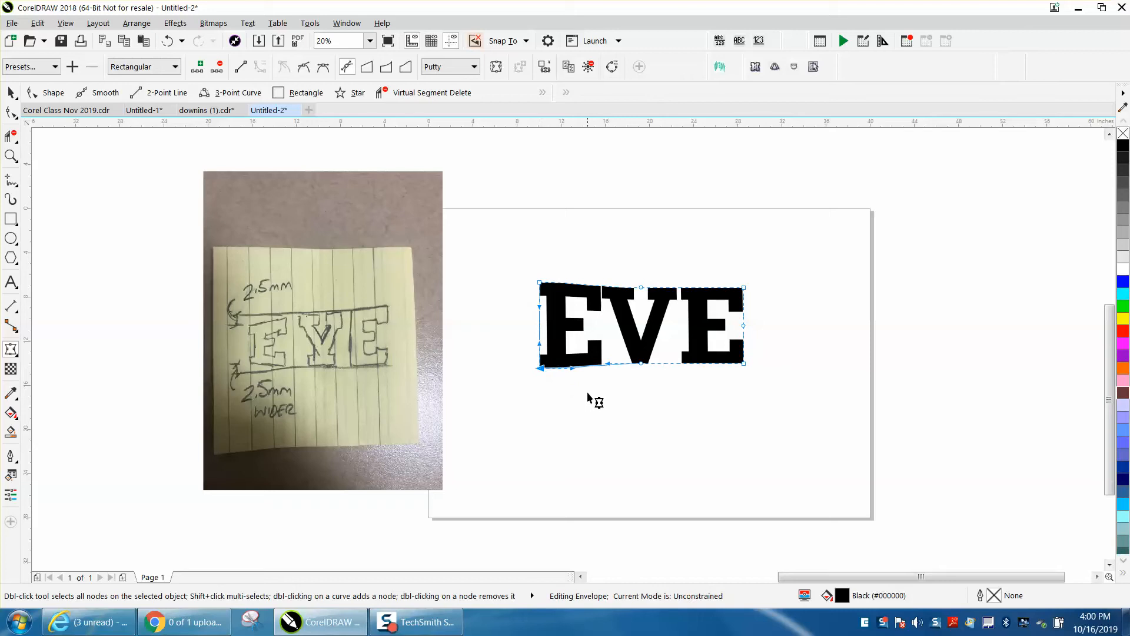
drag(609, 272, 676, 388)
key(Delete)
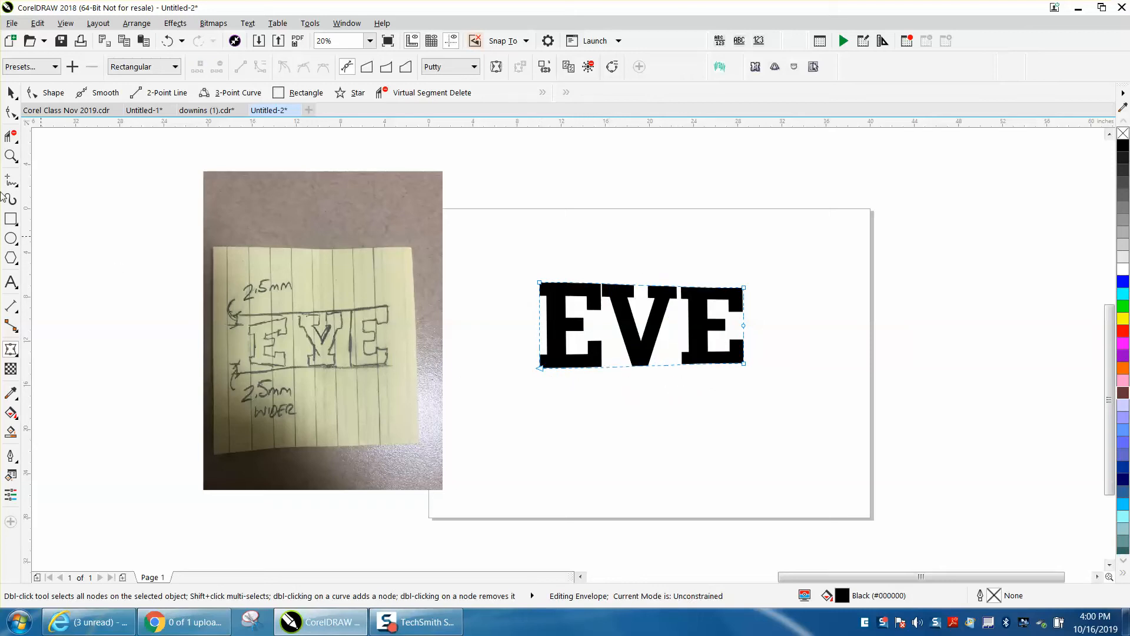
Step: Compare the tapered EVE text with the hand-drawn sketch up close
click(11, 155)
click(835, 428)
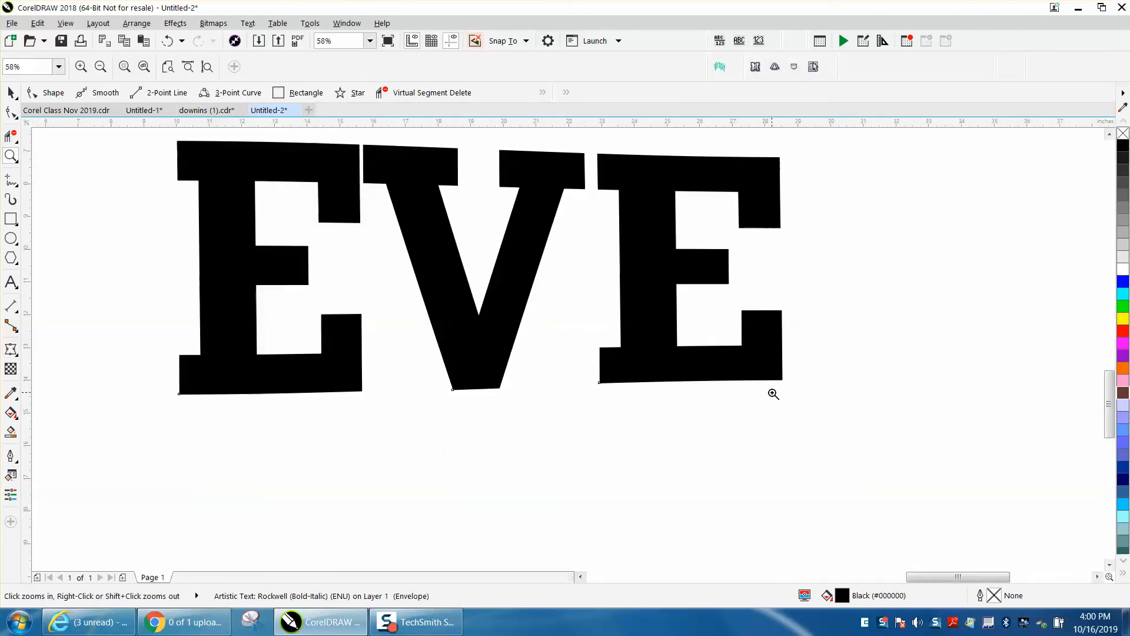
right_click(765, 397)
right_click(363, 382)
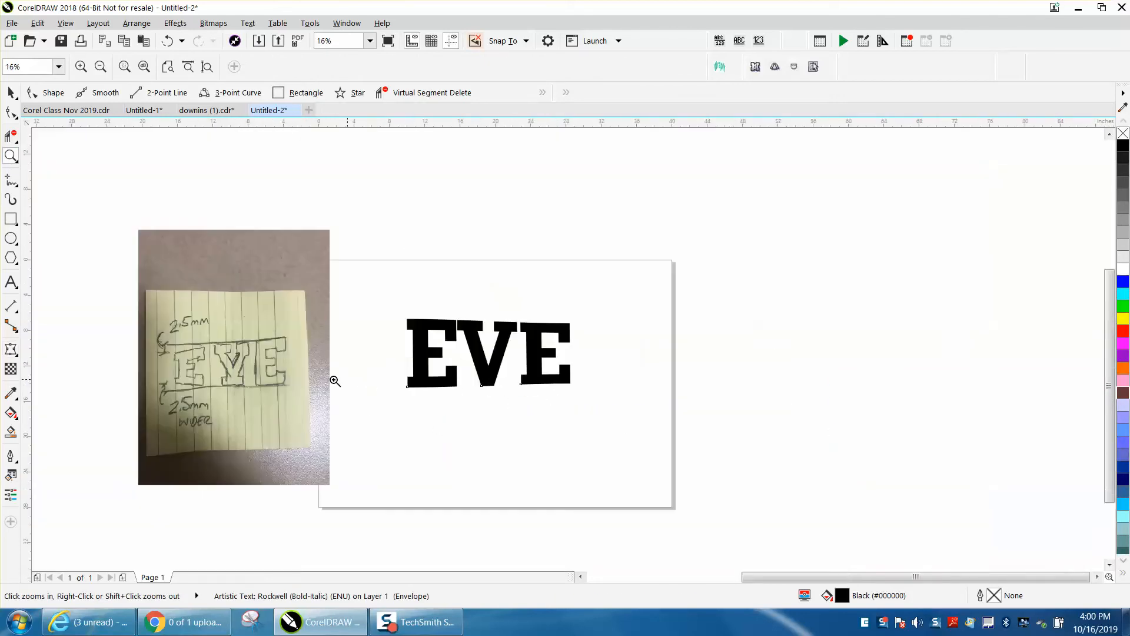
drag(339, 390, 344, 394)
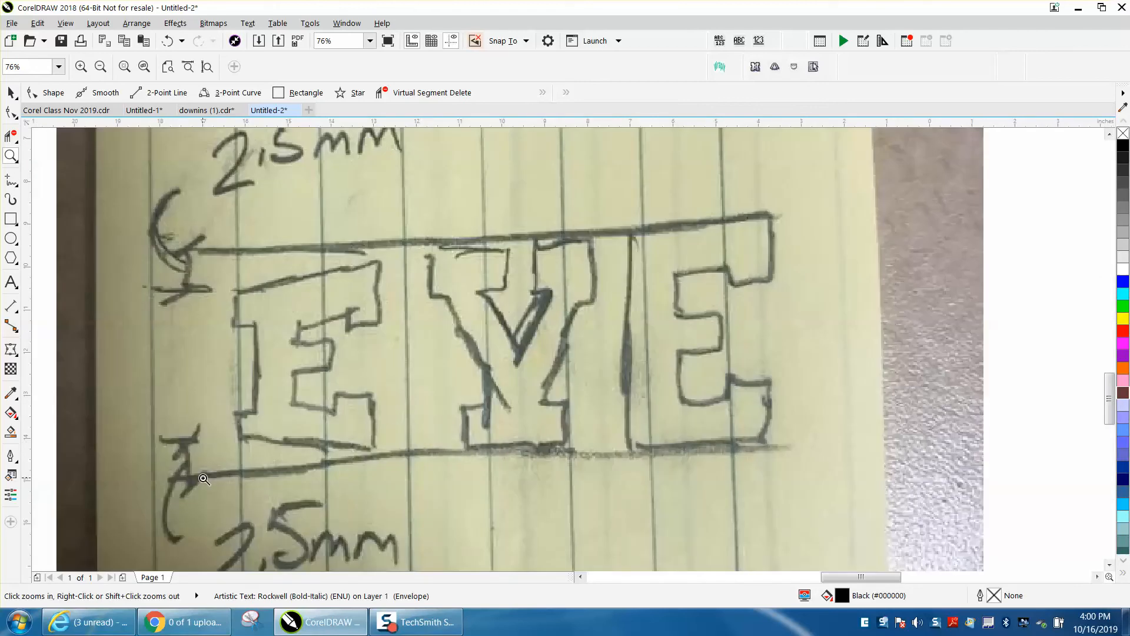
right_click(195, 459)
right_click(194, 433)
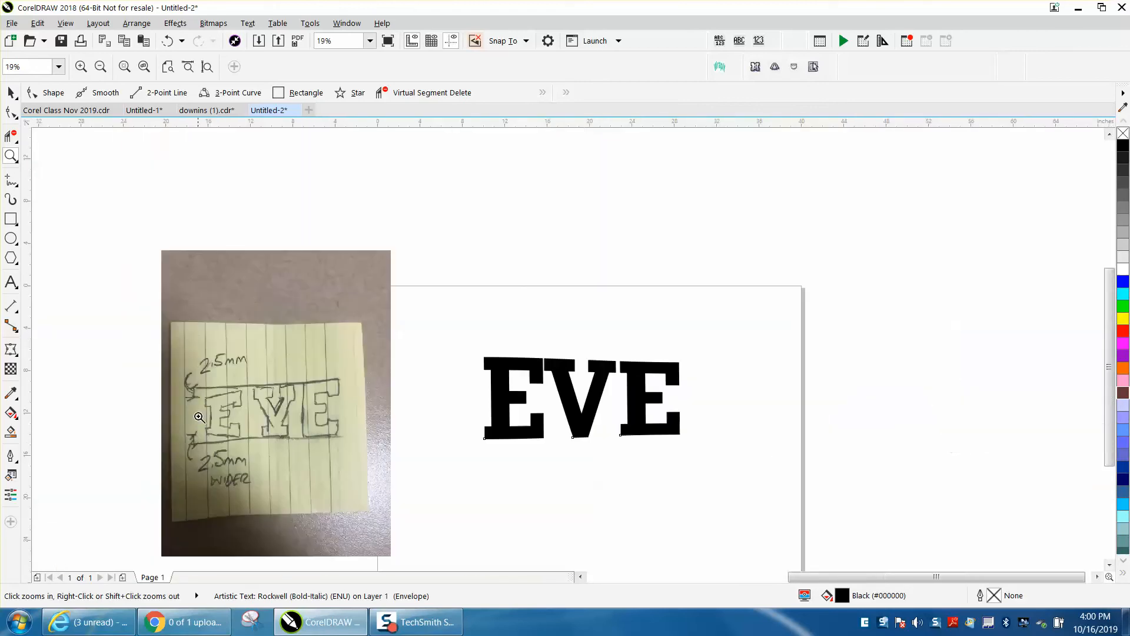
Step: Undo the middle node deletion and the corner node moves on the EVE envelope
click(167, 41)
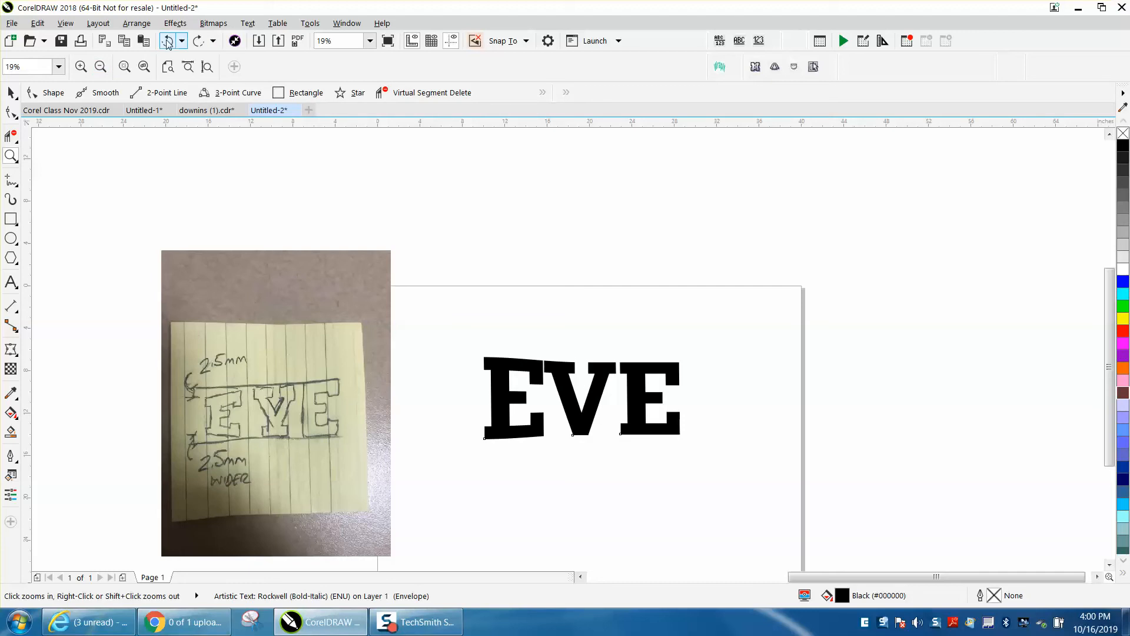
click(168, 42)
click(168, 42)
click(167, 43)
click(168, 42)
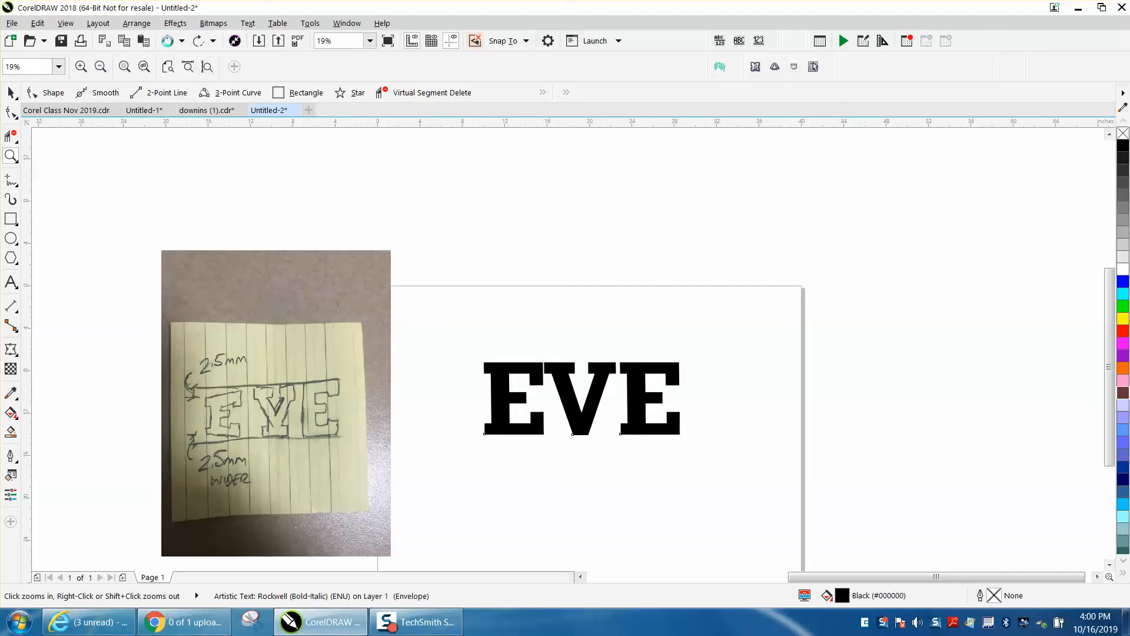
Step: Delete the top and bottom middle nodes of the envelope around the EVE text
click(10, 349)
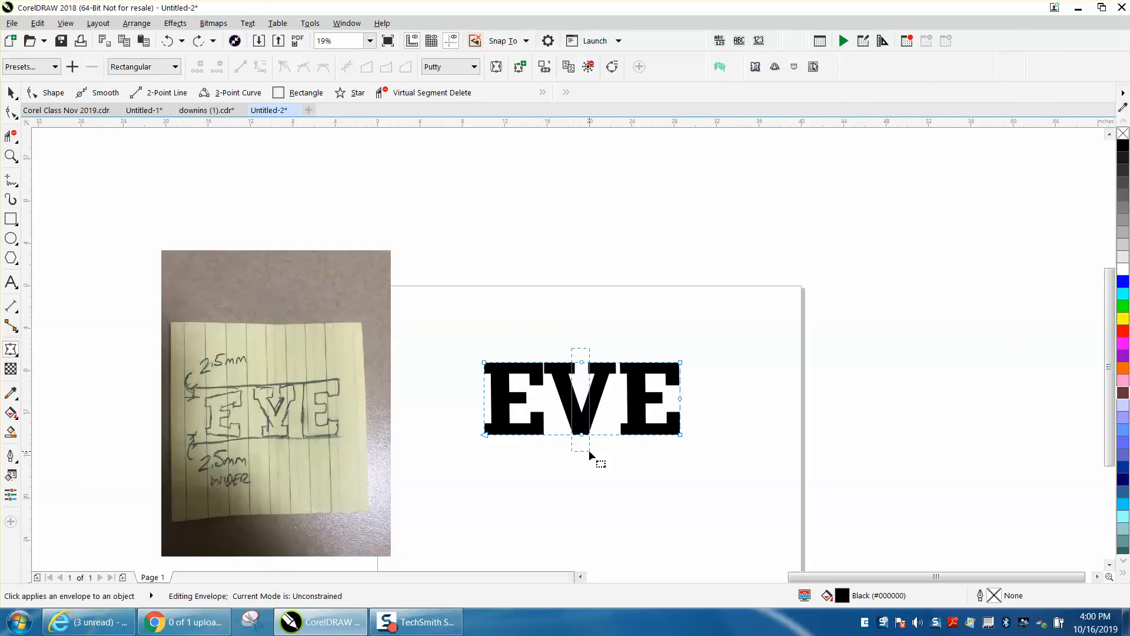
drag(588, 450, 588, 450)
key(Delete)
Step: Deselect the text and set the nudge distance to 0.75 inches
click(485, 435)
click(10, 93)
click(219, 188)
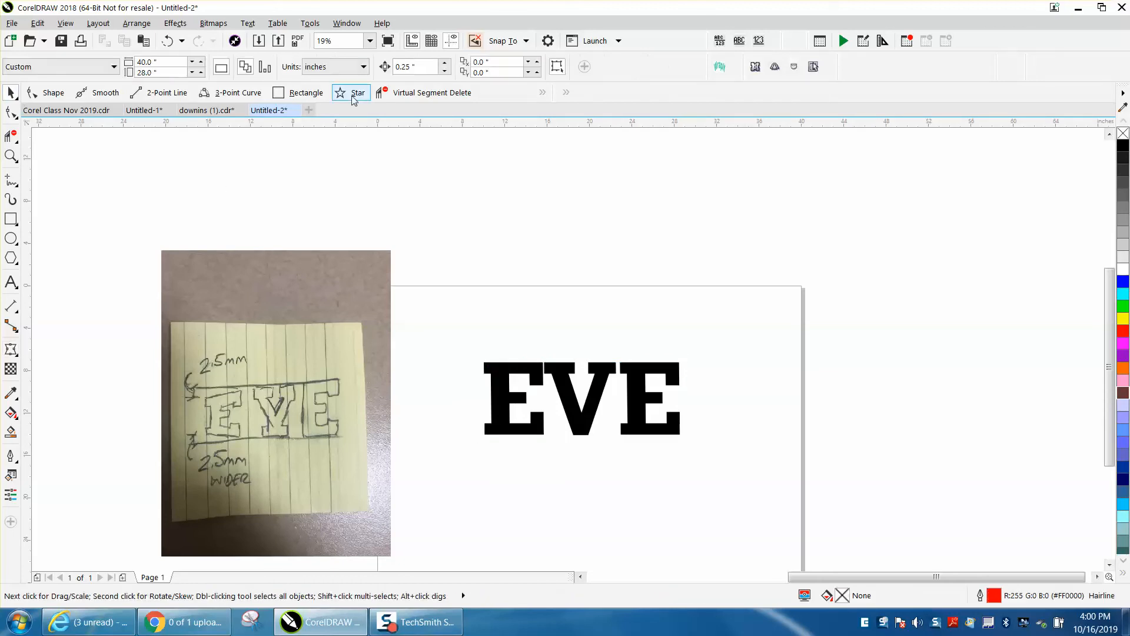
key(BackSpace)
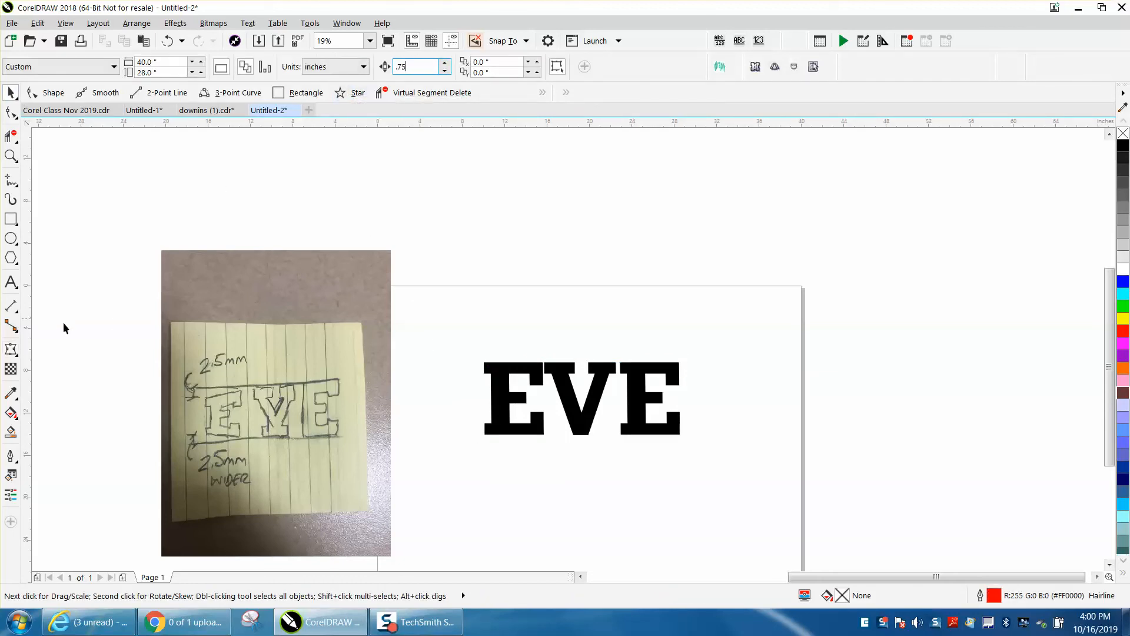
Step: Nudge the envelope's lower-left corner node down one increment and its upper-left corner node up one increment from the original outline
click(10, 349)
click(486, 438)
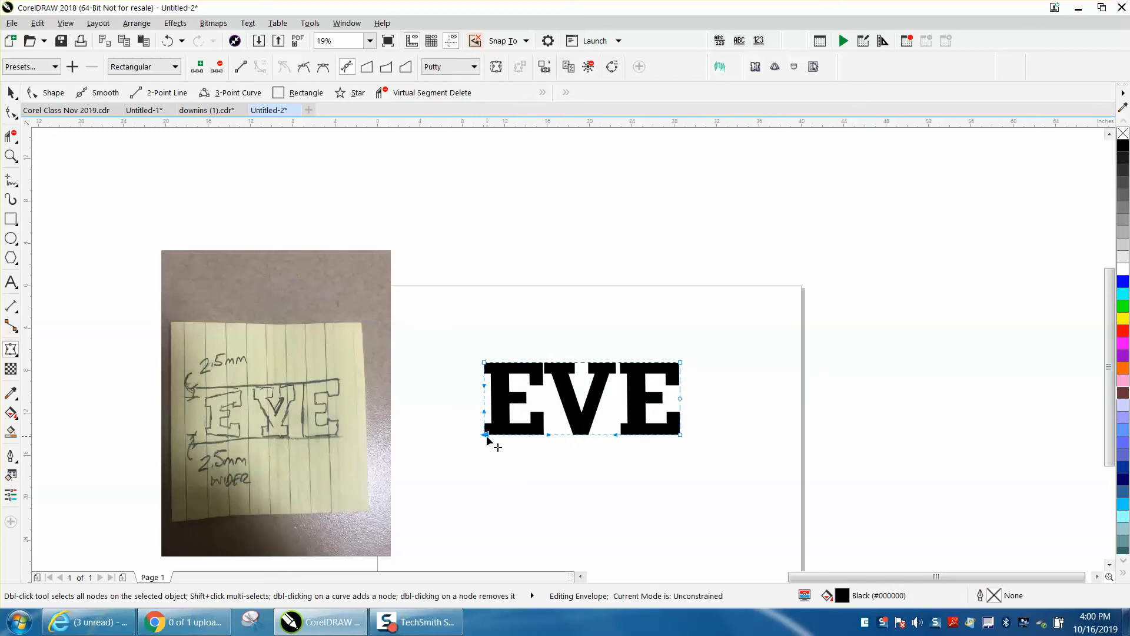
key(Down)
click(483, 363)
key(Down)
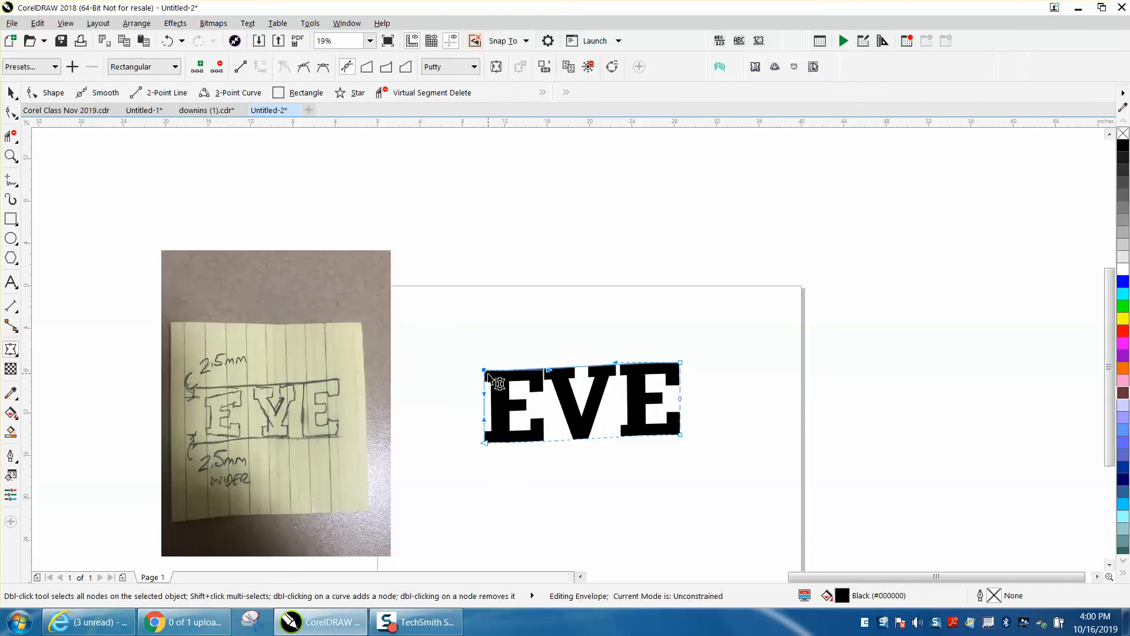
key(Up)
key(Up)
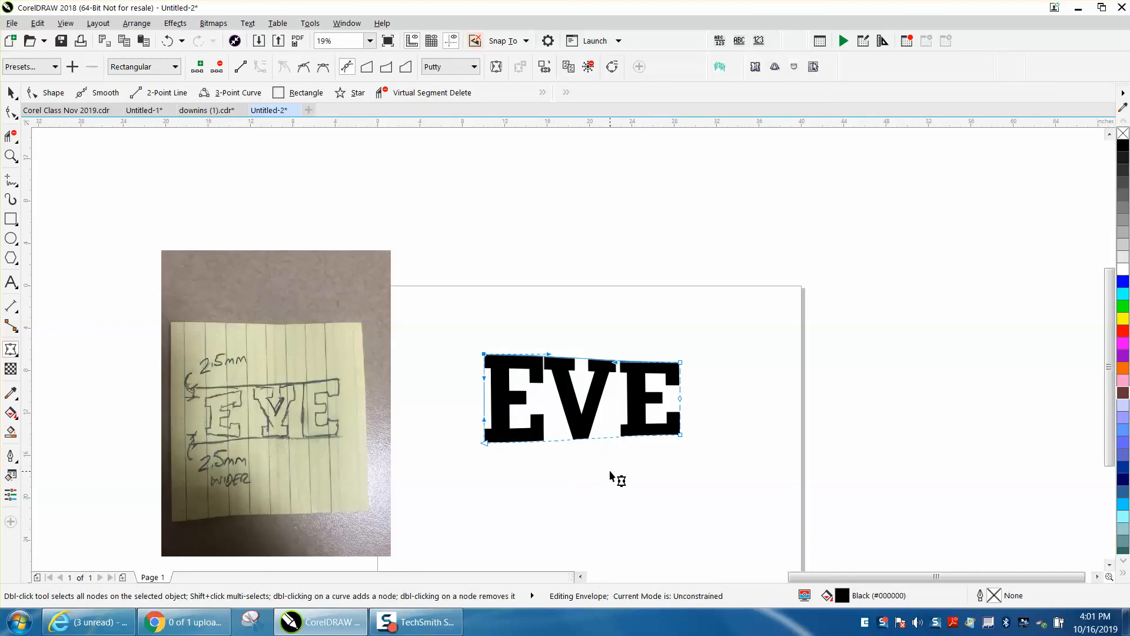
Step: Angle the horizontal curve handles of the two left corner envelope nodes inward so the top and bottom edges flare toward the first E
click(12, 156)
drag(458, 346, 747, 475)
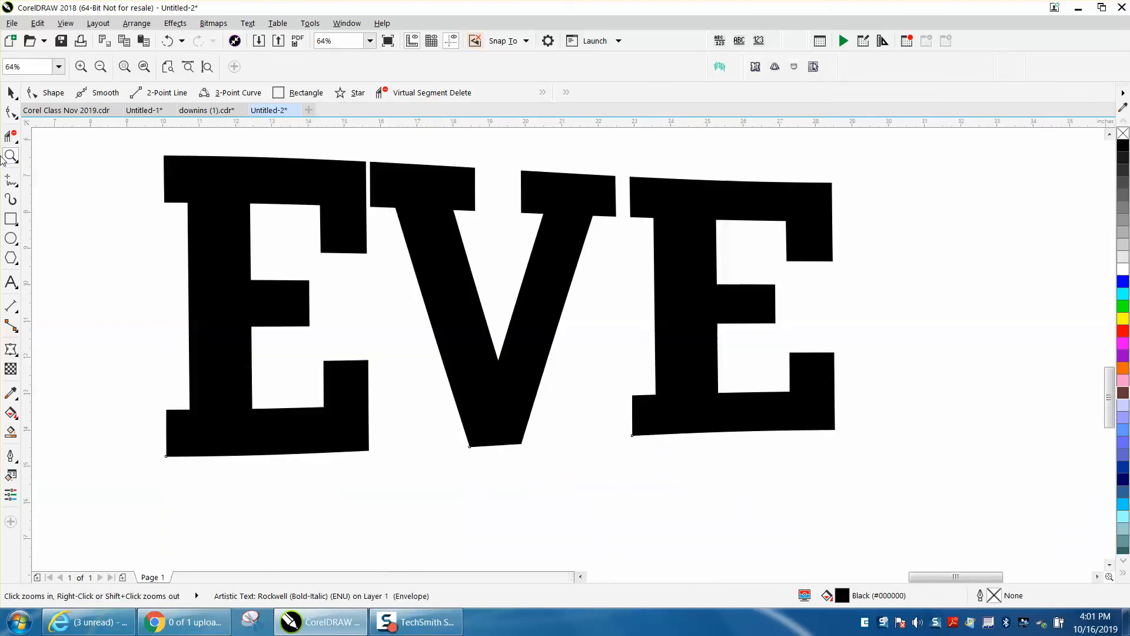
click(11, 114)
click(165, 458)
drag(387, 460, 388, 430)
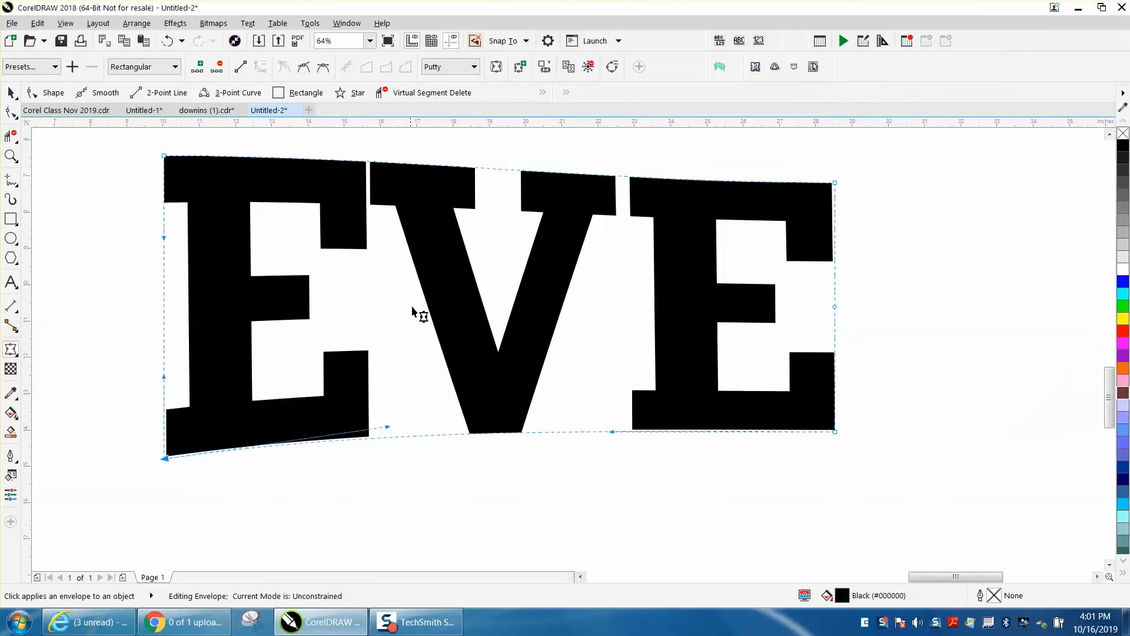
click(165, 157)
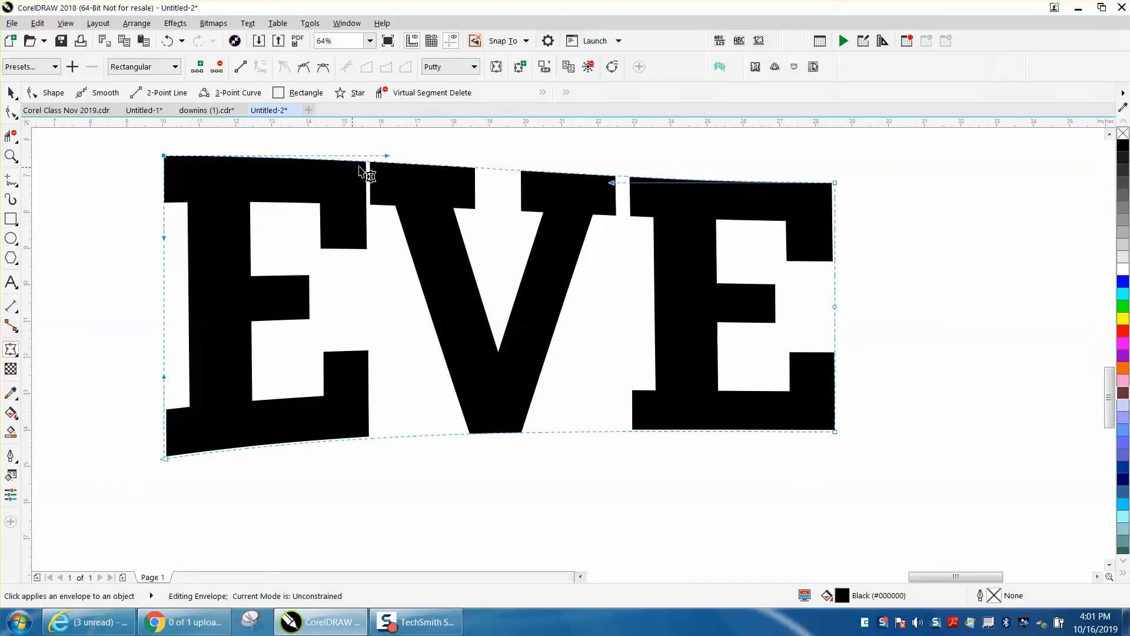
drag(386, 164, 386, 184)
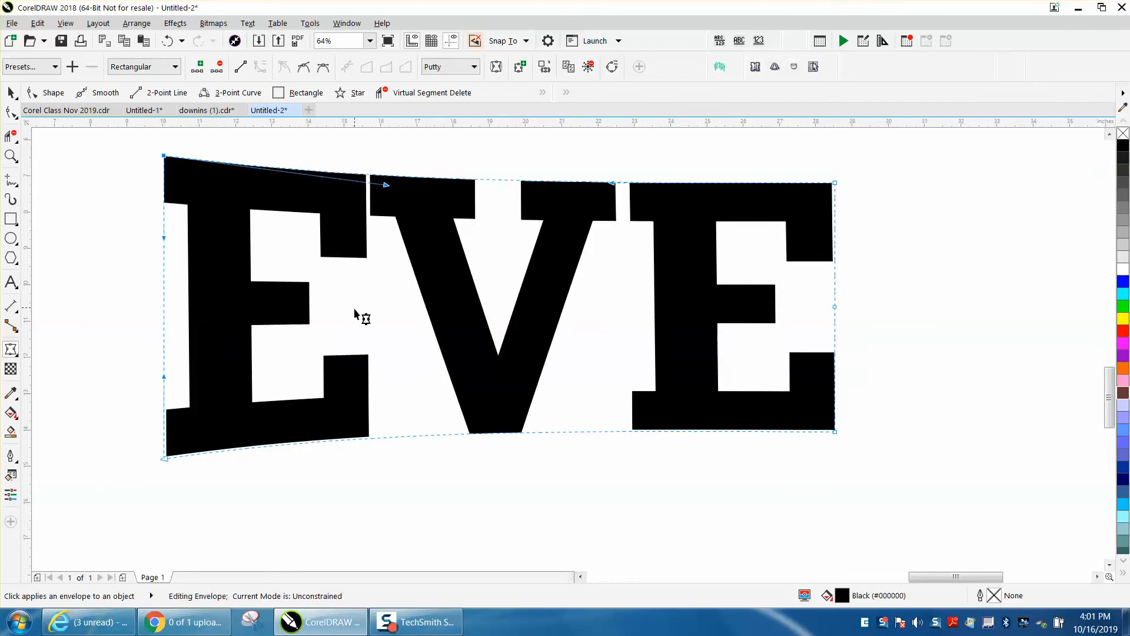
Step: Undo the handle adjustments, corner nudges and middle node deletion on the EVE envelope
scroll(359, 312, down, 4)
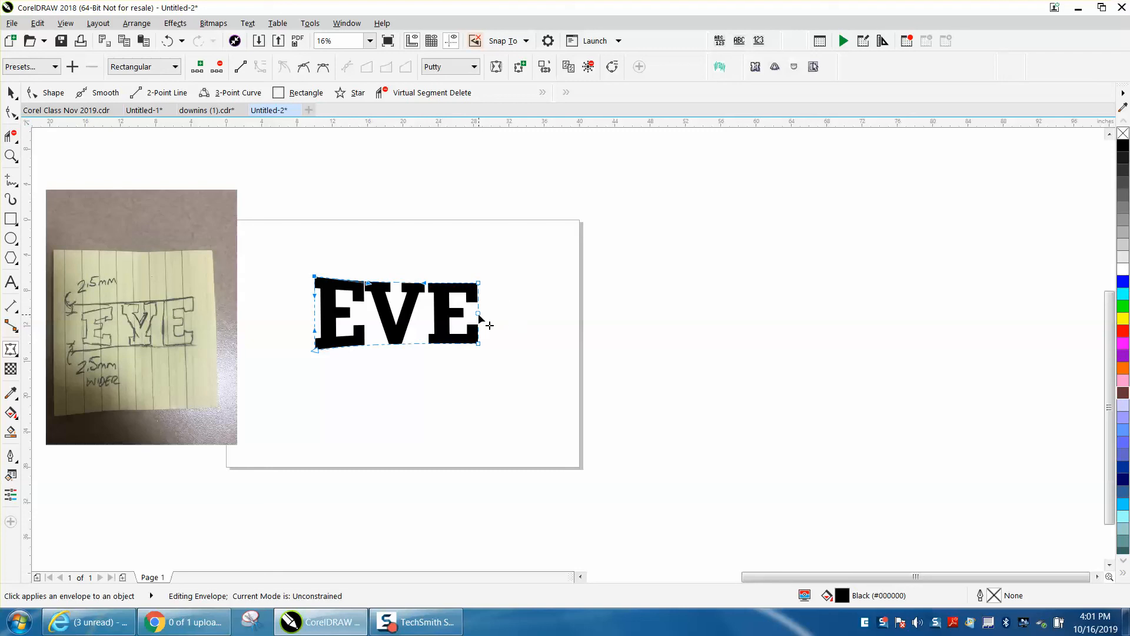
click(168, 41)
click(168, 41)
click(168, 41)
click(168, 41)
click(167, 41)
click(167, 41)
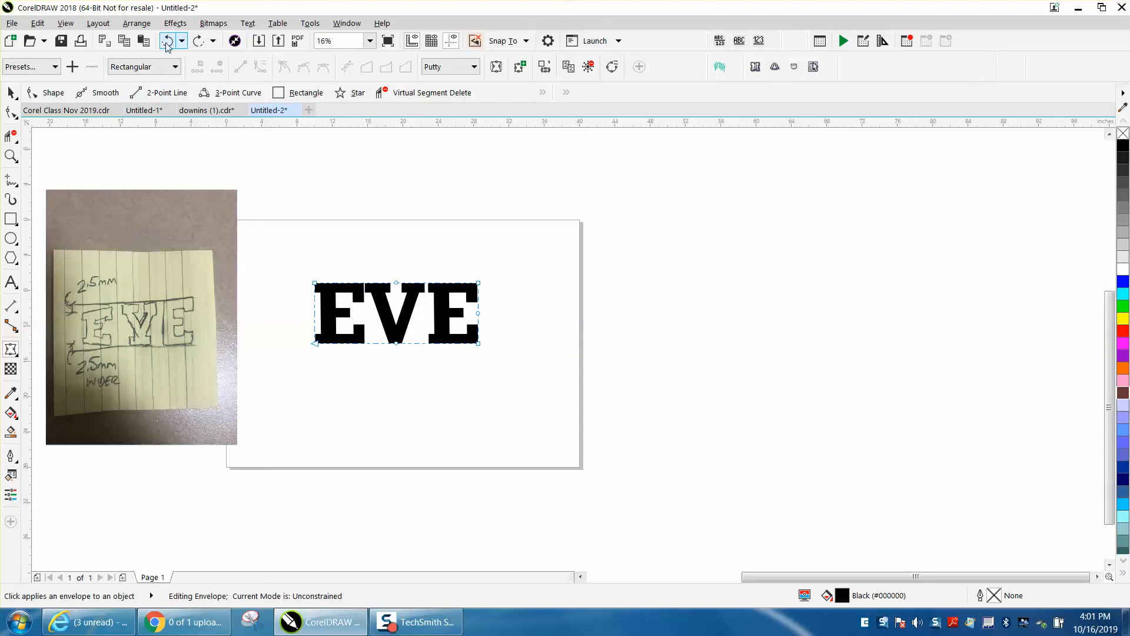
Step: Raise the top middle node of the EVE envelope to arch the upper edge of the text
click(10, 156)
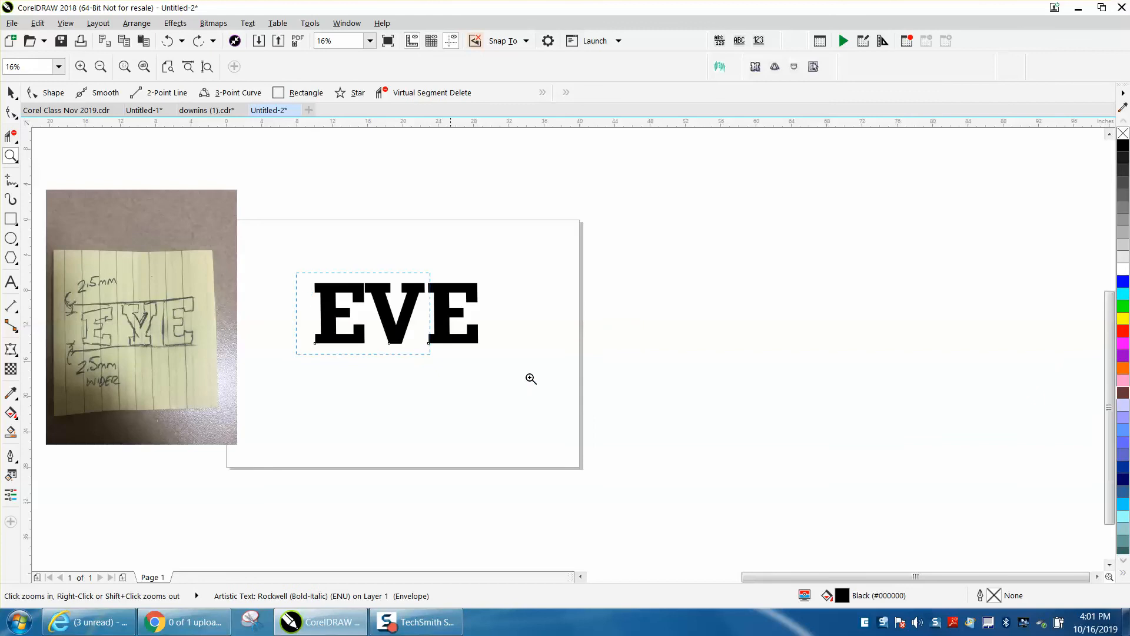
drag(531, 379, 632, 408)
click(10, 116)
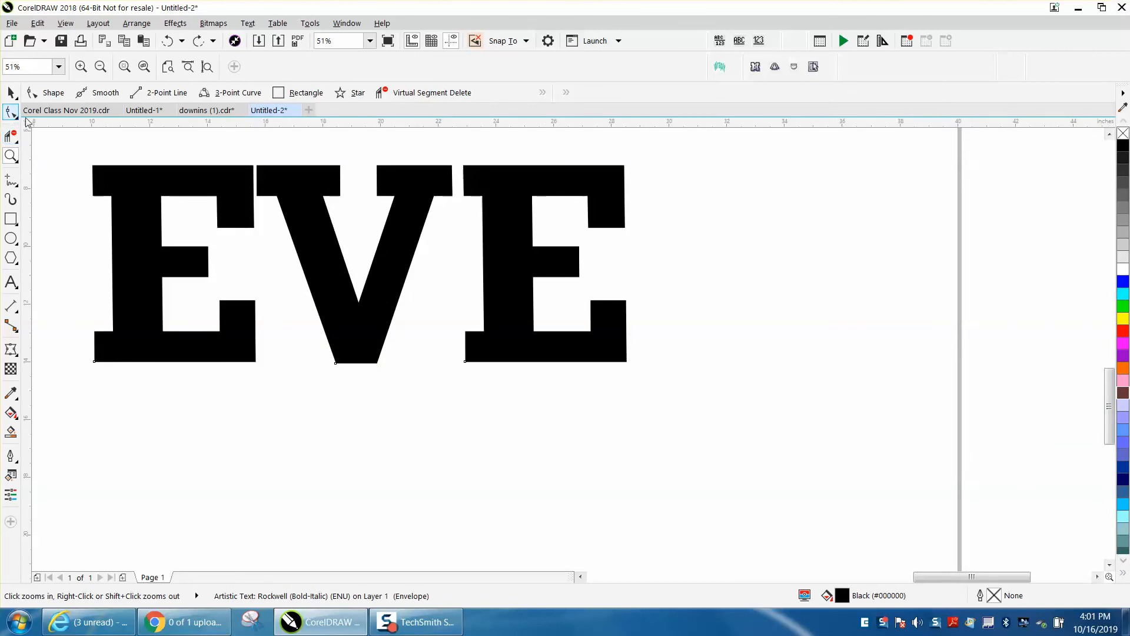
click(359, 165)
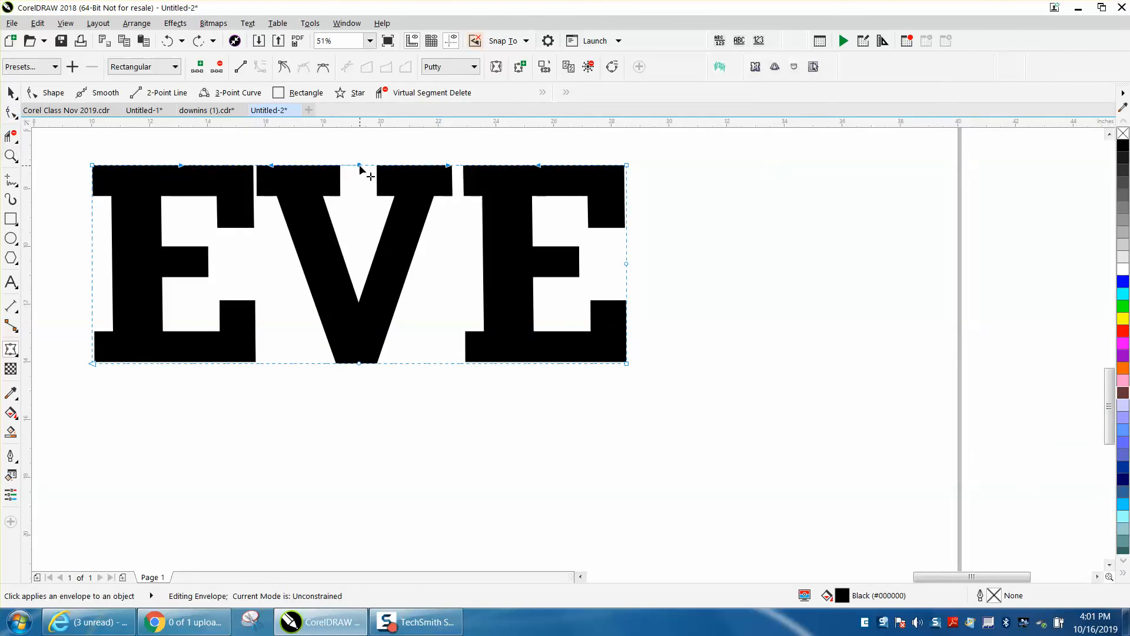
scroll(449, 227, down, 2)
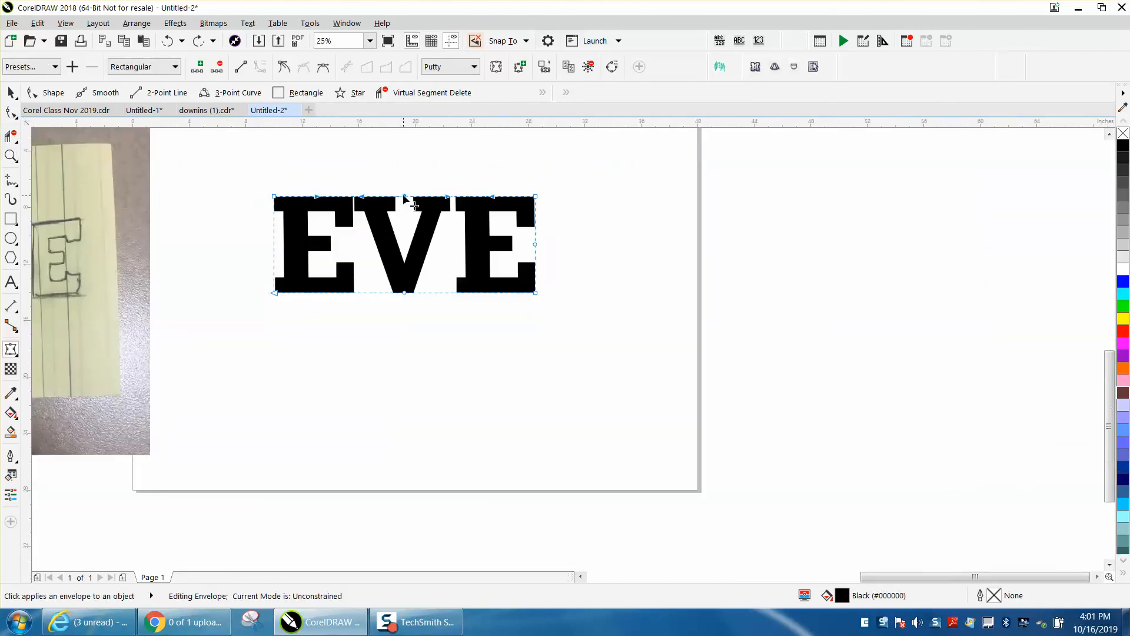
drag(404, 196, 404, 158)
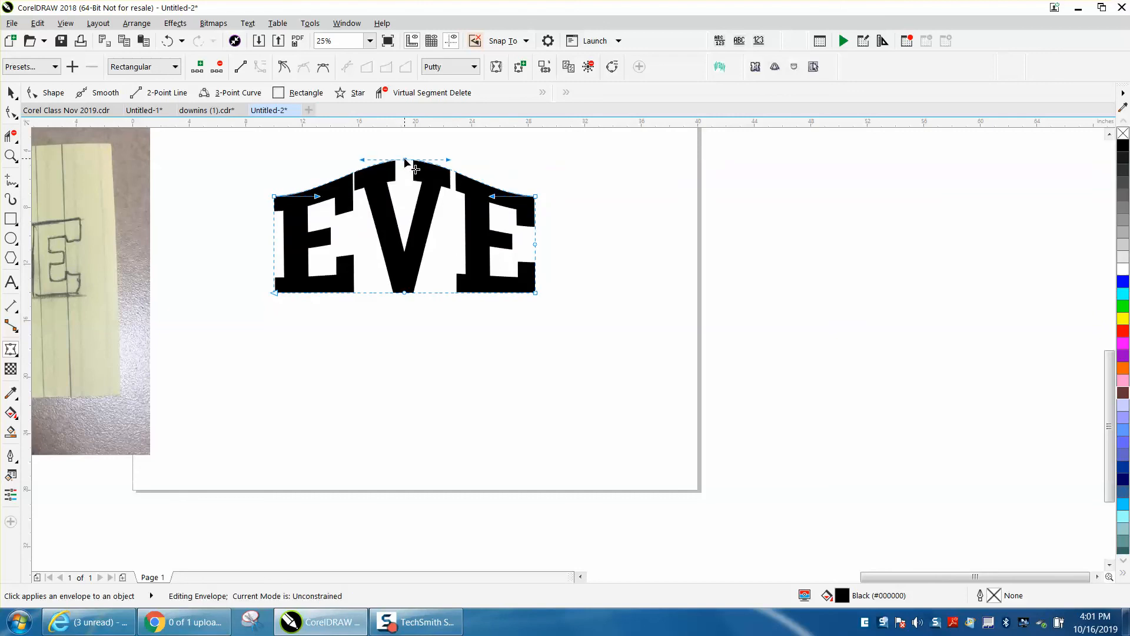
Step: Undo the arch in the EVE envelope's upper edge and try pulling its two middle nodes down to bend the text
click(169, 40)
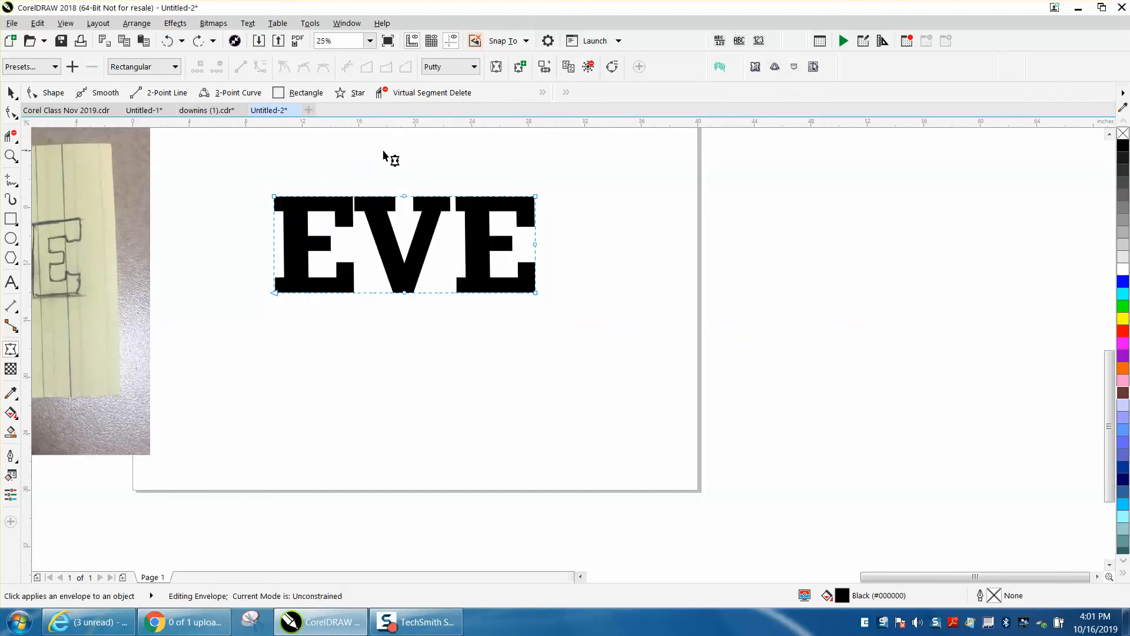
drag(404, 292, 404, 346)
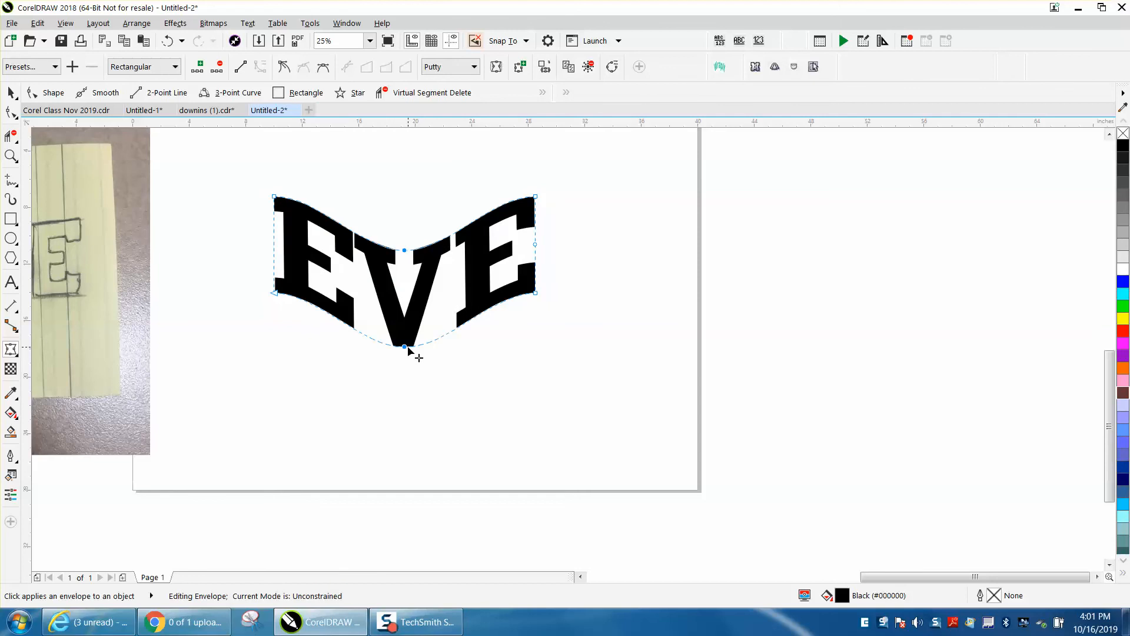
click(168, 40)
Step: Try raising only the top middle envelope node of the EVE text, and undo the resulting arch
click(404, 196)
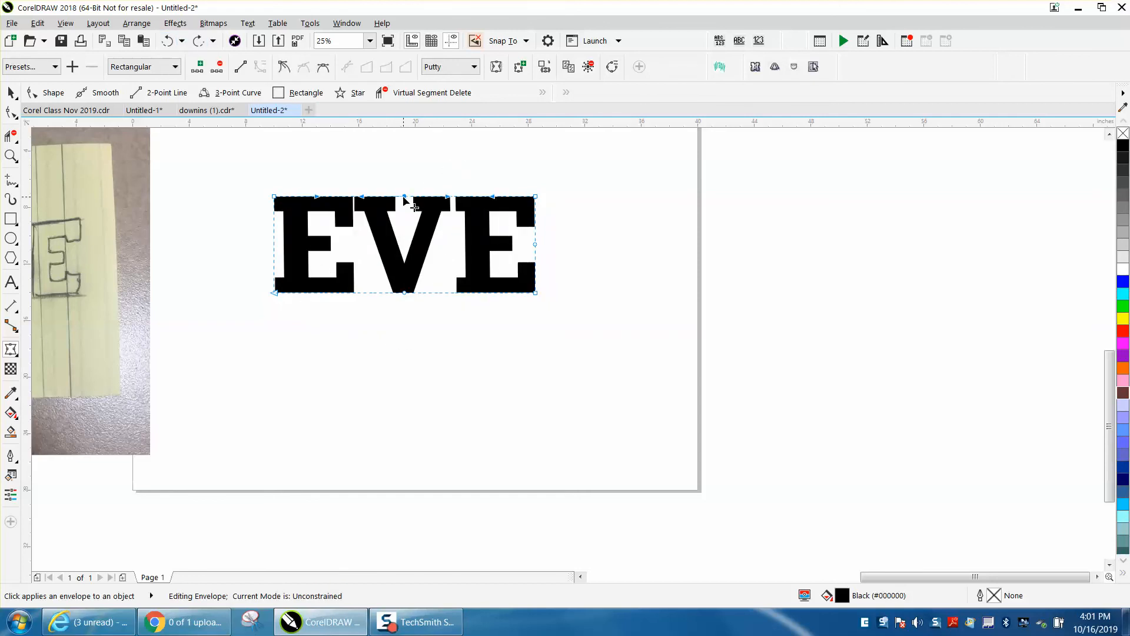
mouse_move(403, 196)
mouse_down()
mouse_move(403, 165)
mouse_move(404, 197)
mouse_up()
drag(253, 177, 708, 327)
click(6, 112)
drag(405, 198, 404, 167)
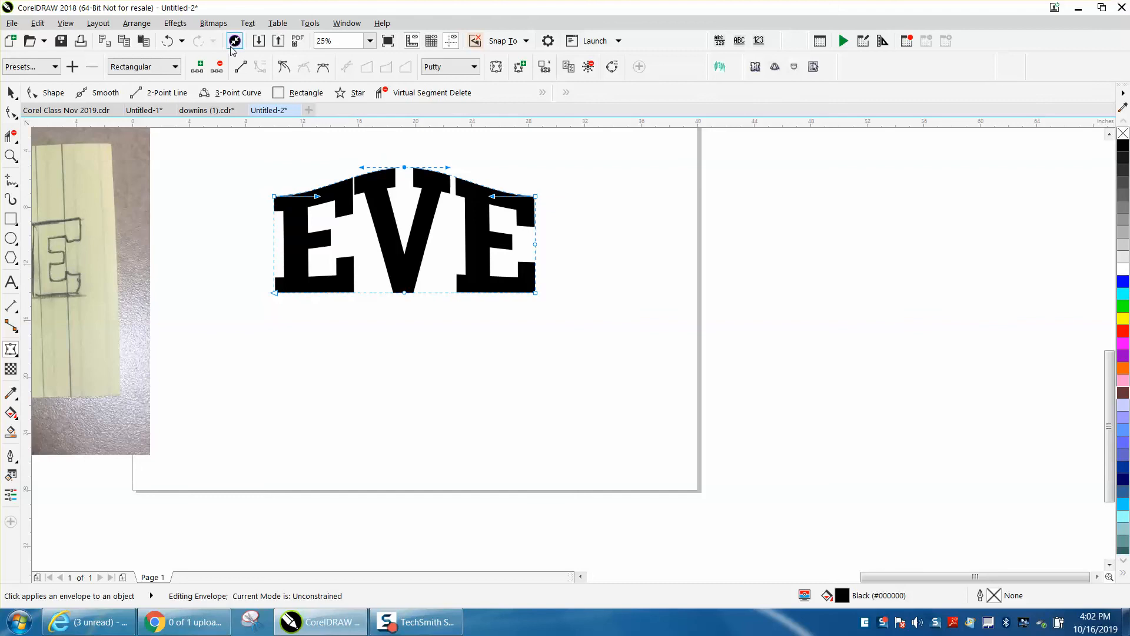
click(167, 41)
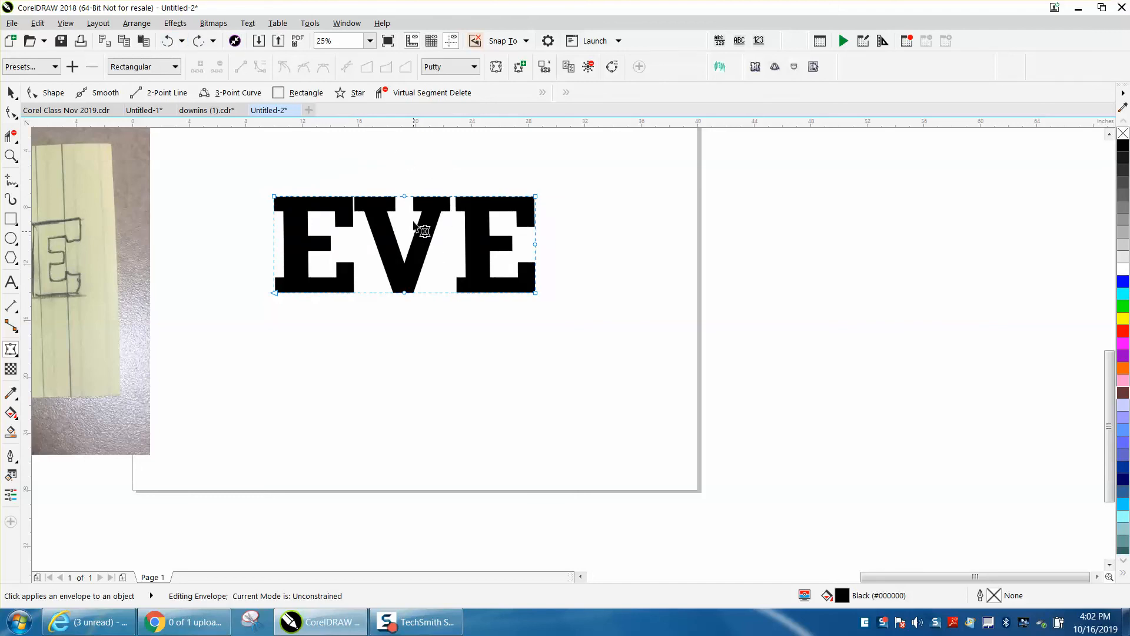
drag(384, 173, 425, 307)
click(428, 316)
drag(397, 184, 429, 316)
mouse_move(405, 292)
mouse_down()
mouse_move(405, 325)
mouse_move(406, 292)
mouse_up()
Step: Flare the left end of the EVE envelope by lowering its lower-left corner node and raising its upper-left corner node
drag(277, 293, 277, 310)
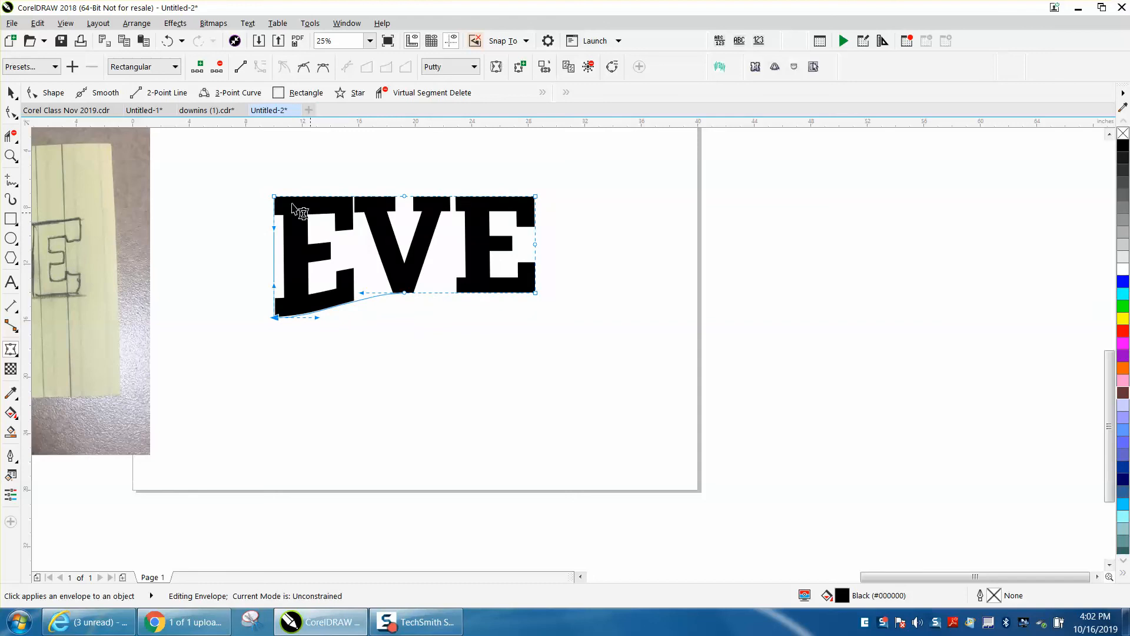
click(275, 197)
key(Up)
key(Up)
key(Up)
key(Up)
key(Up)
key(Up)
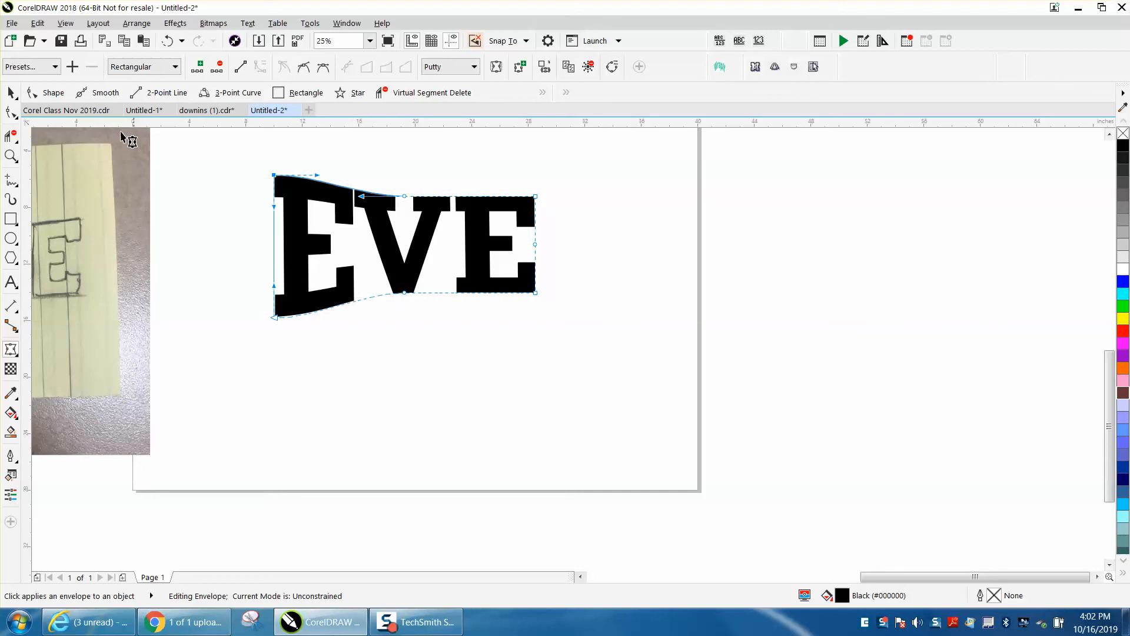
Step: Delete the top and bottom middle nodes of the EVE envelope so each edge runs directly between its corner nodes
click(11, 93)
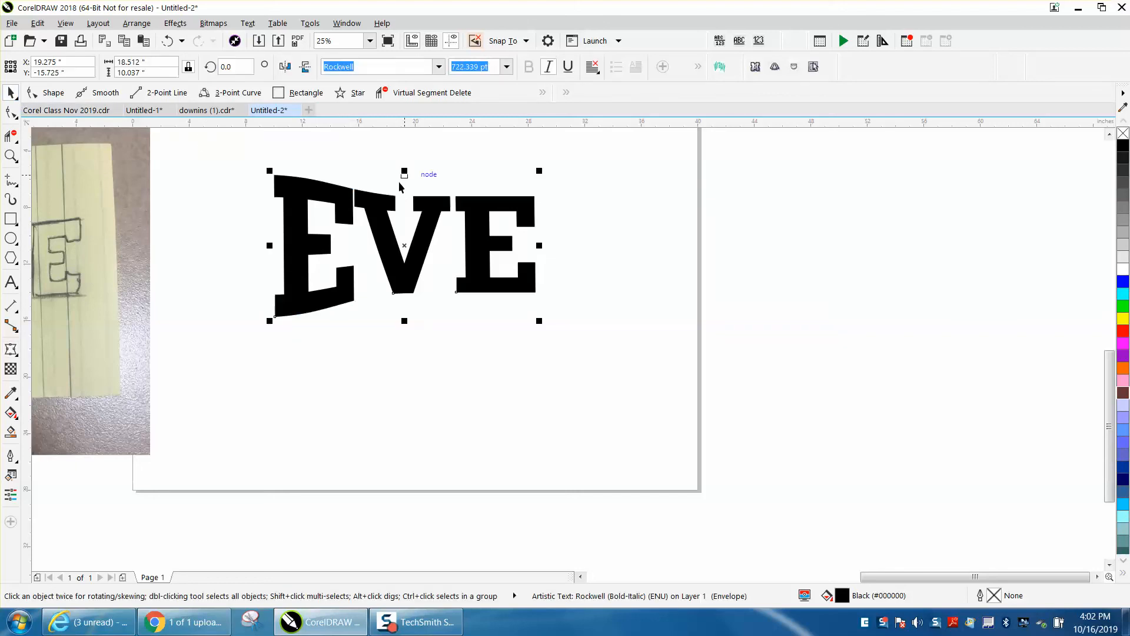
click(10, 349)
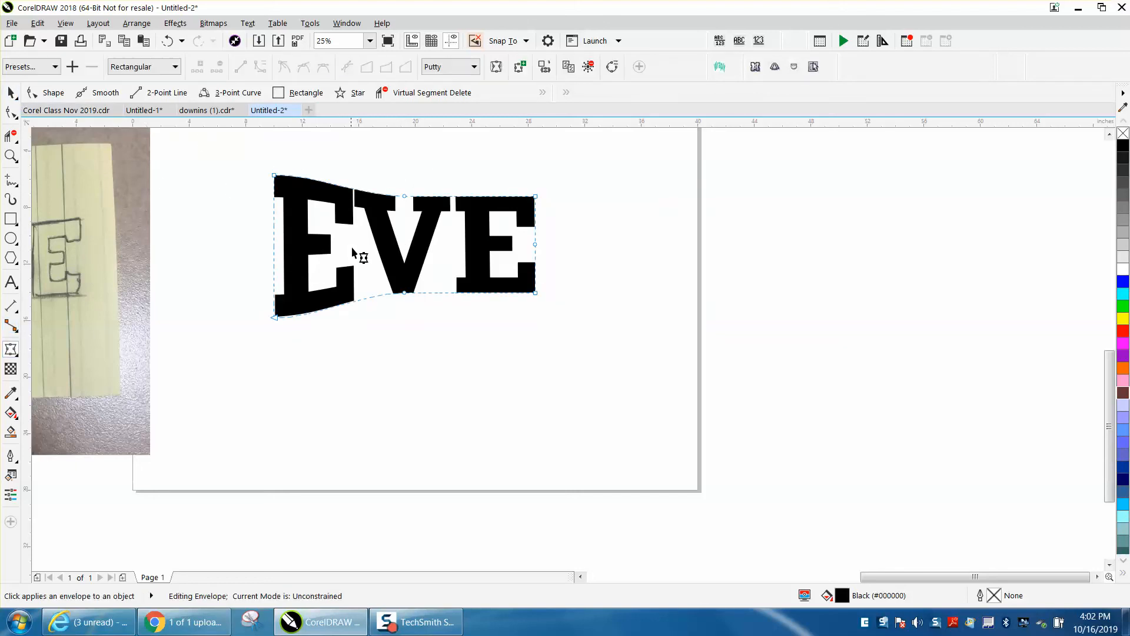
drag(382, 164, 432, 319)
key(Delete)
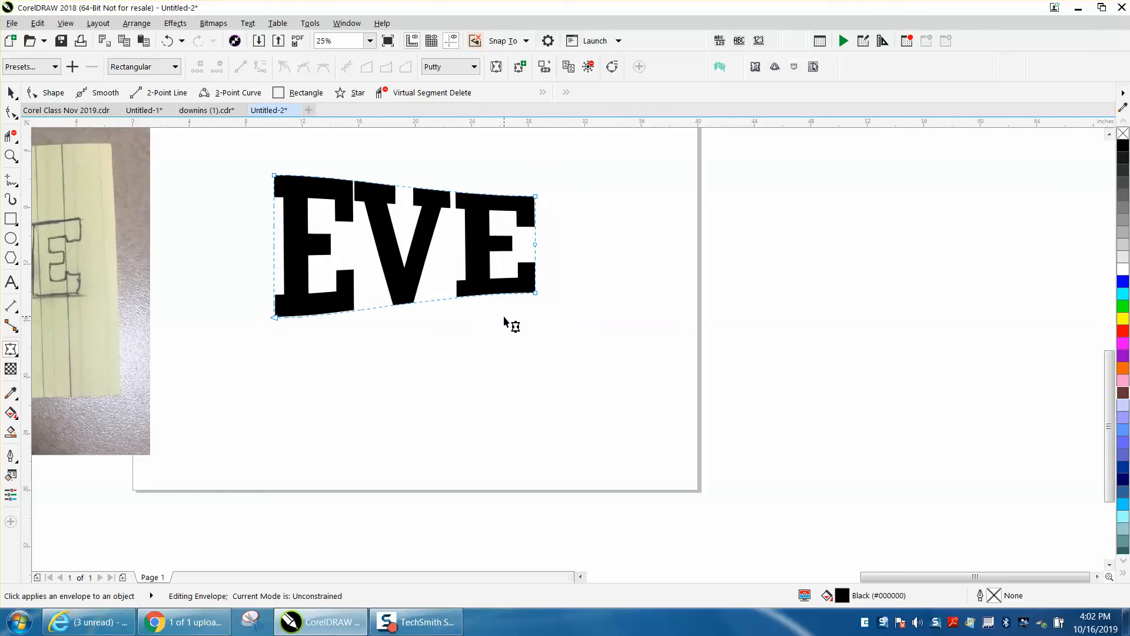
Step: Angle the horizontal curve handles of the two left corner envelope nodes inward to straighten the tapering top and bottom edges
click(535, 293)
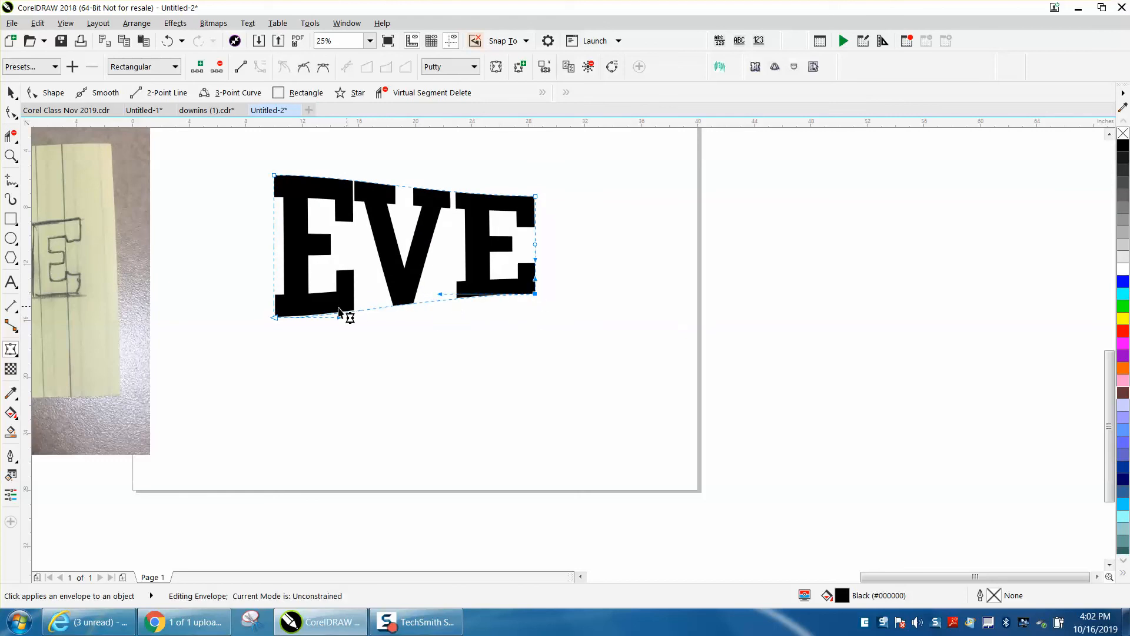
drag(340, 323, 360, 319)
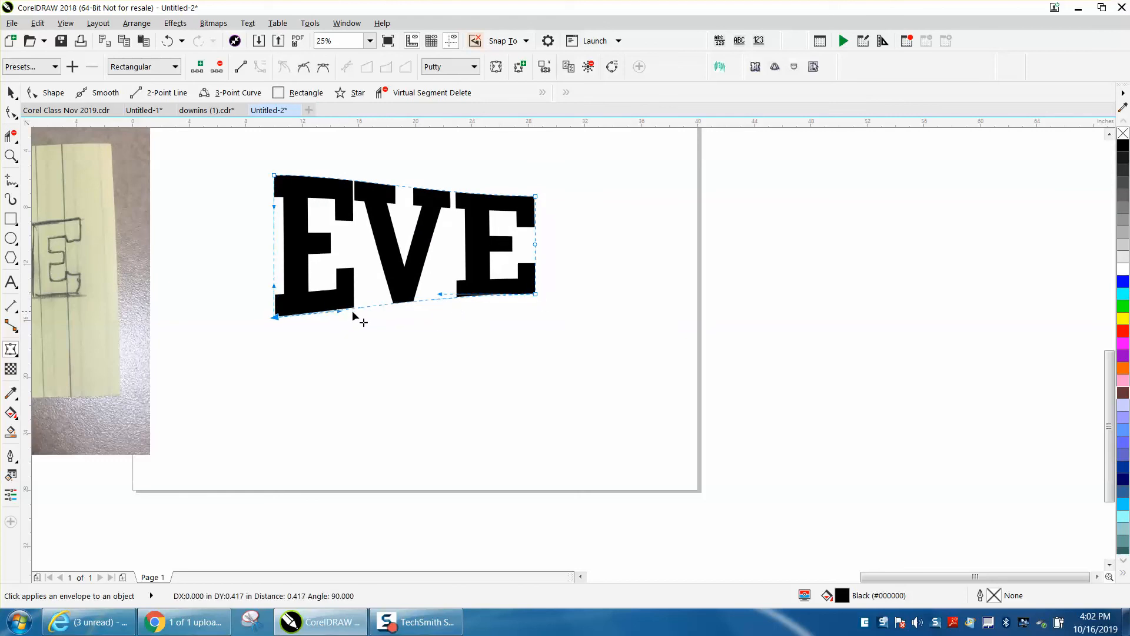
click(274, 175)
drag(345, 176, 345, 188)
Step: Compare the tapered EVE text with the hand-drawn sketch and examine its envelope outline up close
scroll(503, 298, down, 2)
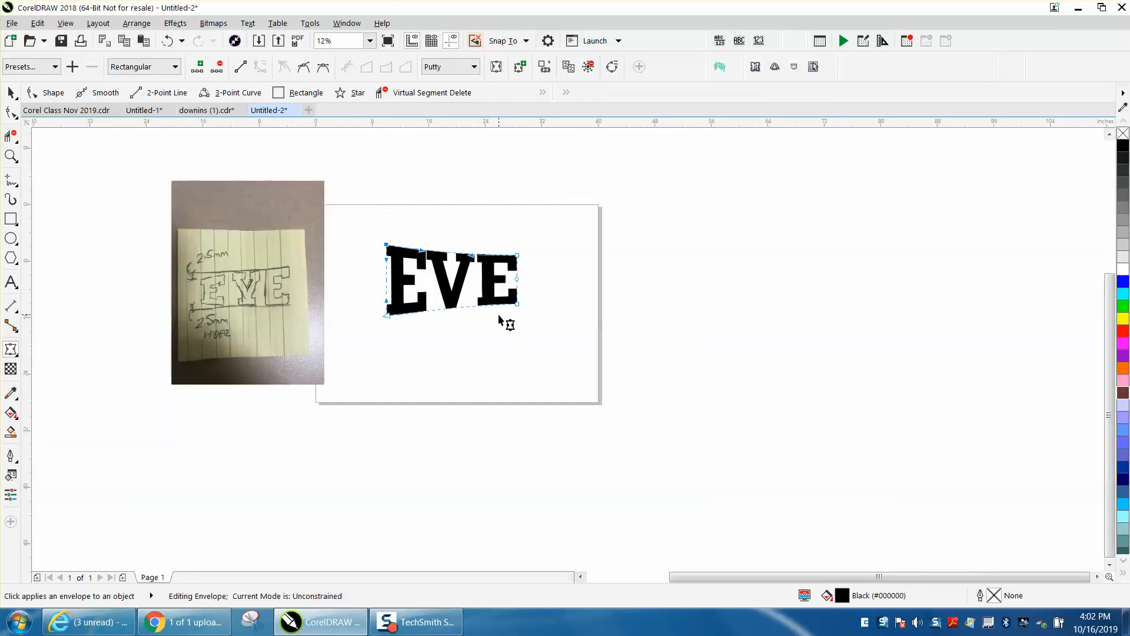
click(15, 160)
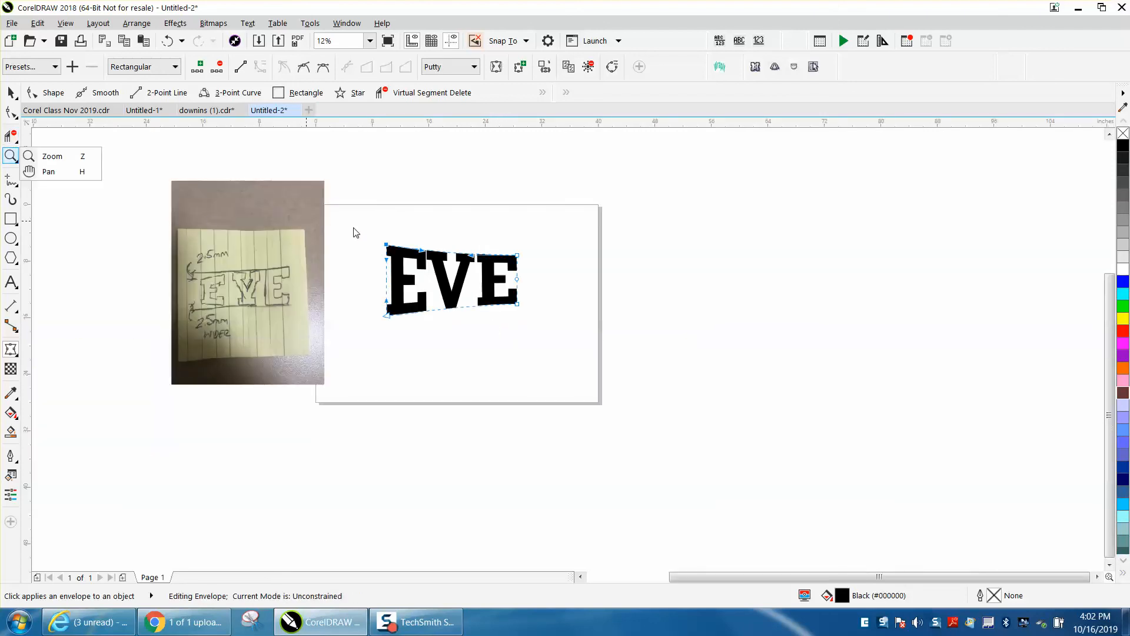
click(52, 156)
drag(380, 241, 559, 352)
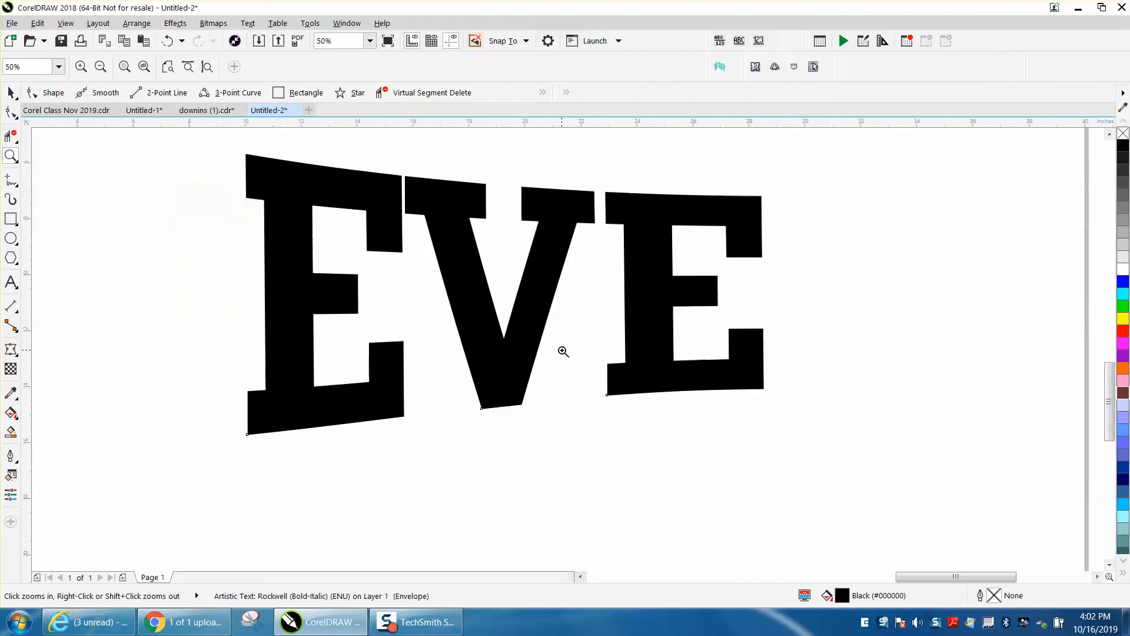
key(space)
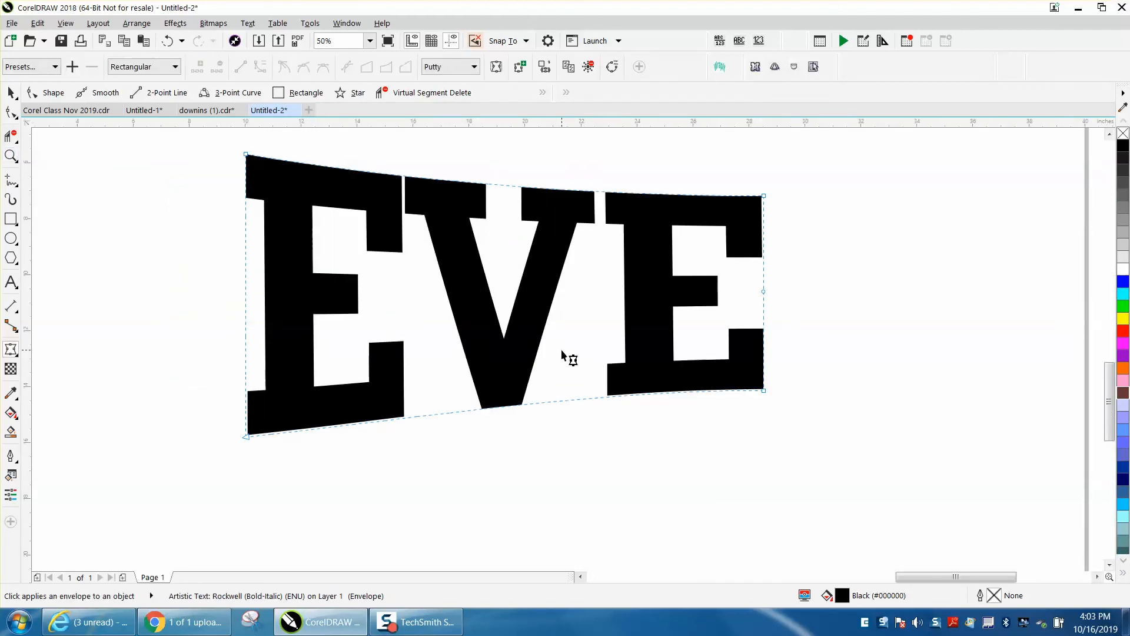